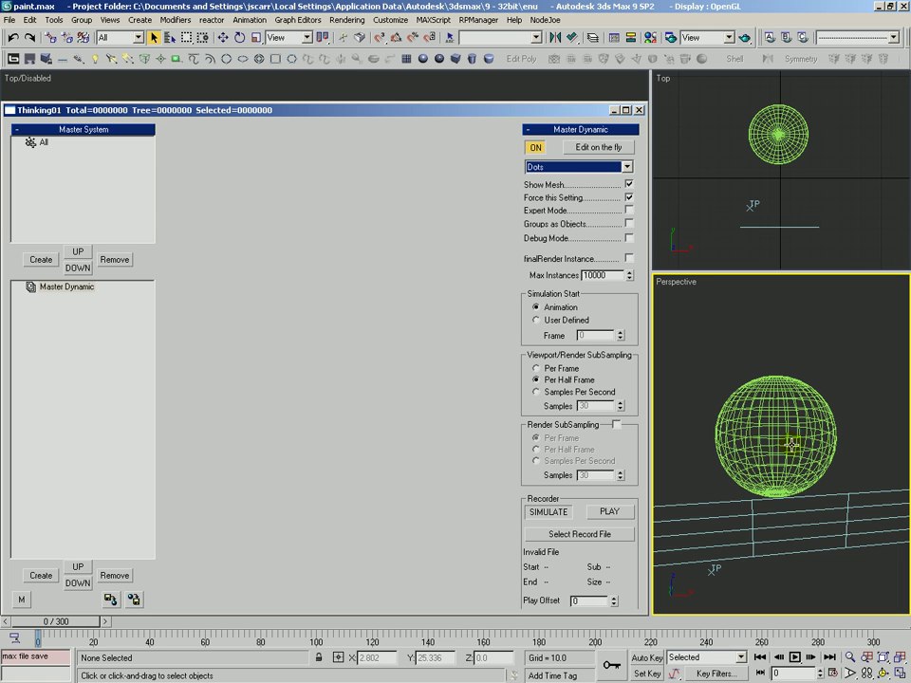
Create a born dynamic set under Master Dynamic and place a MatterWaves generator in it.
click(40, 577)
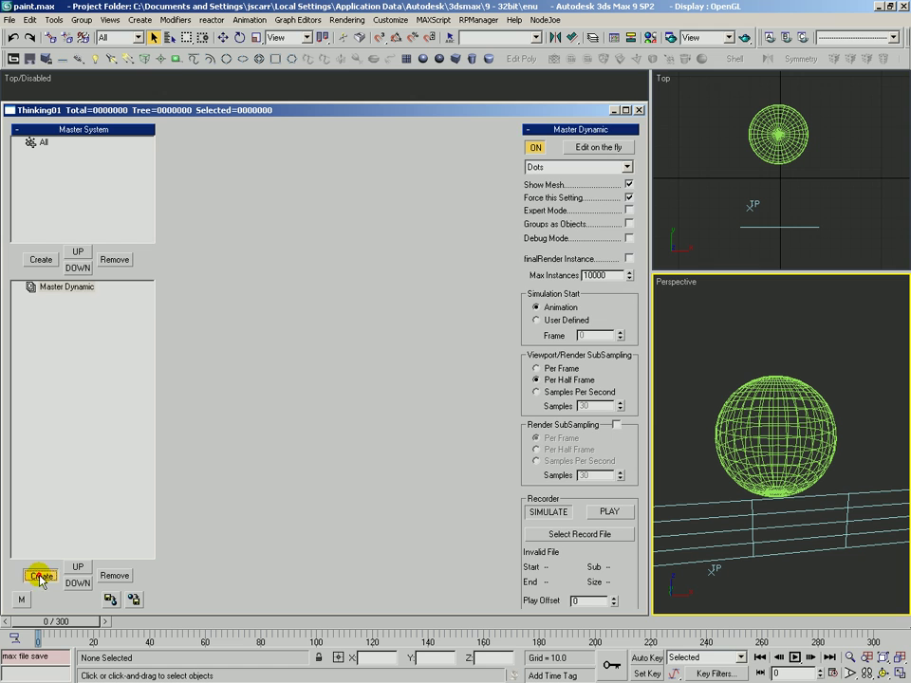
click(67, 299)
click(66, 299)
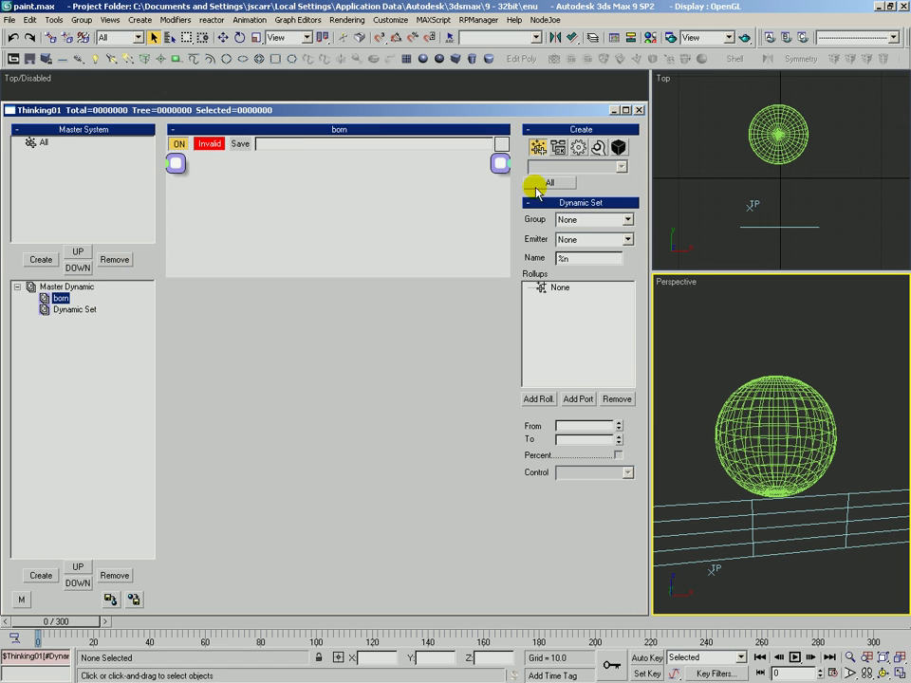
click(579, 147)
click(572, 167)
click(562, 181)
drag(604, 188, 239, 209)
Emit from Plane01 with U Emitter 36 and Random emission turned on.
click(580, 251)
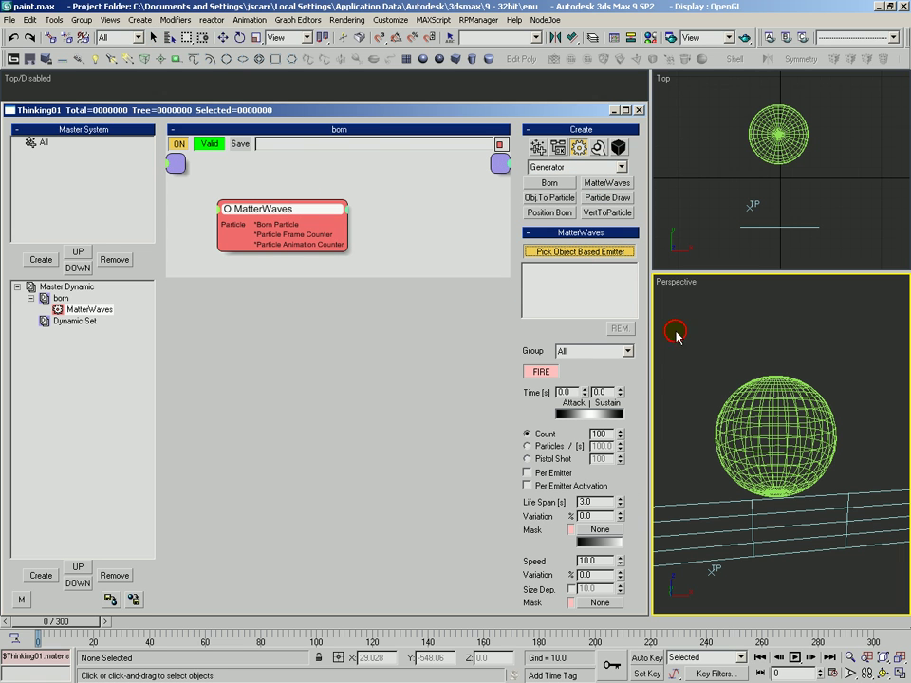
click(751, 517)
scroll(543, 379, down, 5)
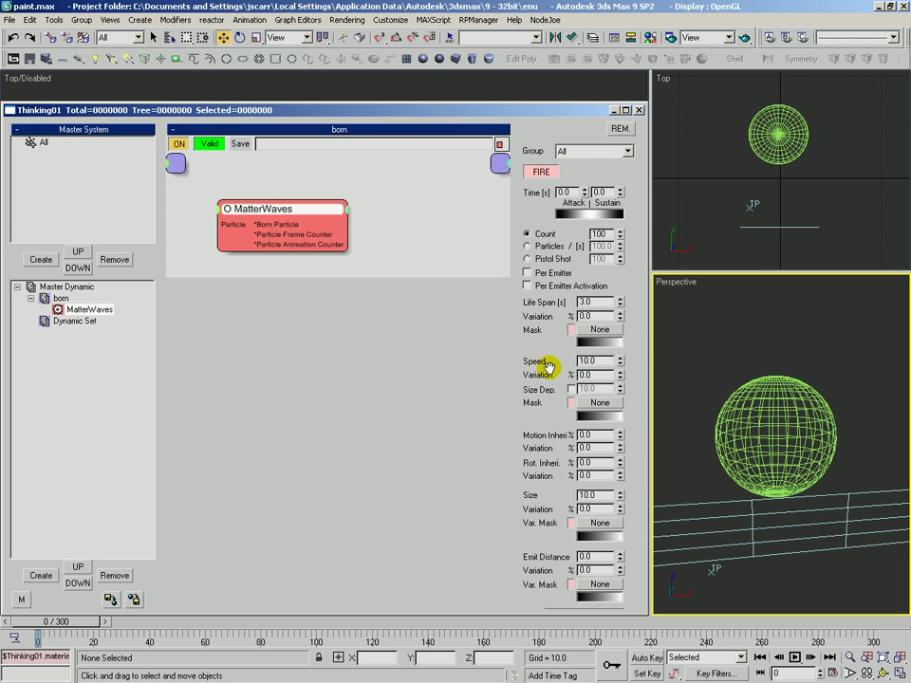
double_click(587, 361)
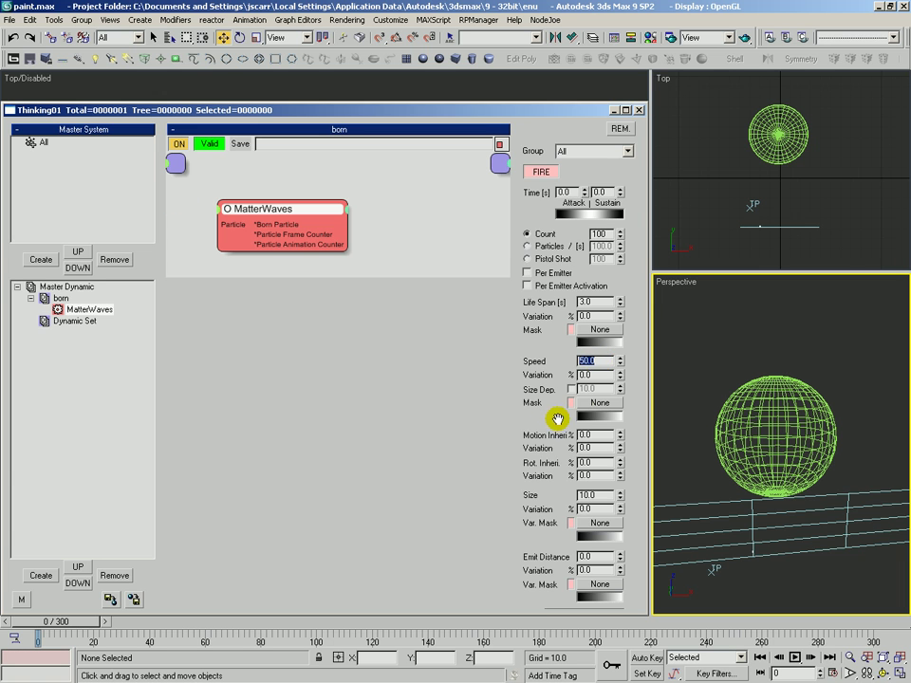
scroll(578, 383, down, 12)
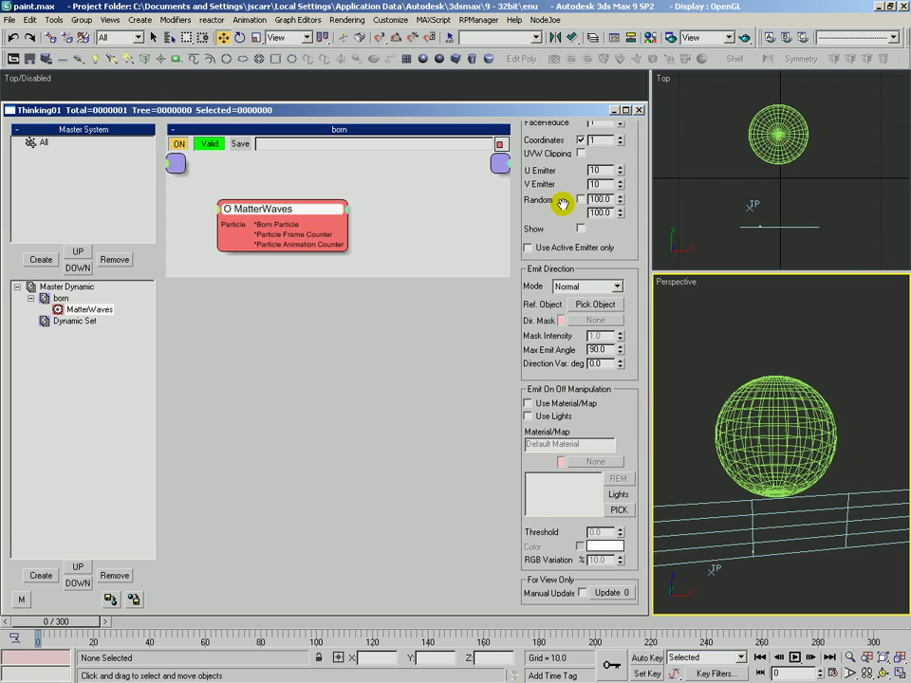
drag(563, 203, 575, 272)
click(582, 254)
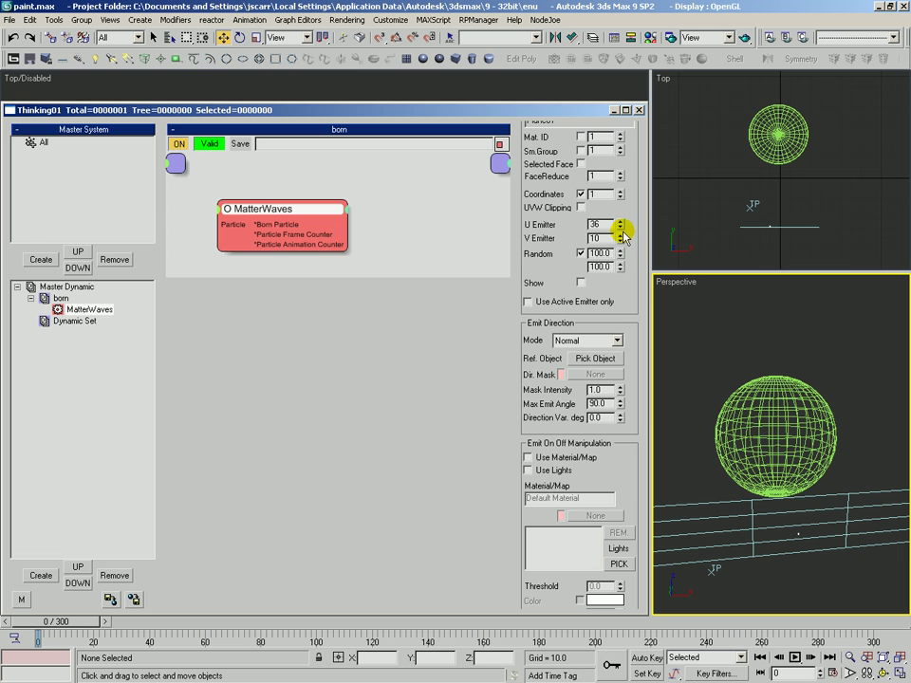
click(72, 322)
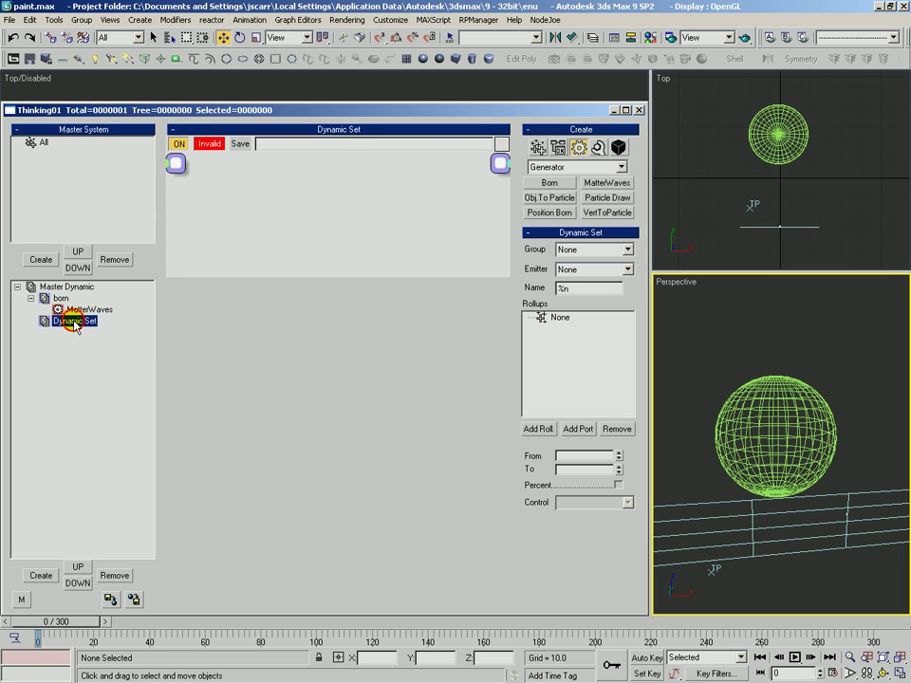
Add an All particle group node to the paint set.
click(538, 148)
click(550, 183)
click(223, 266)
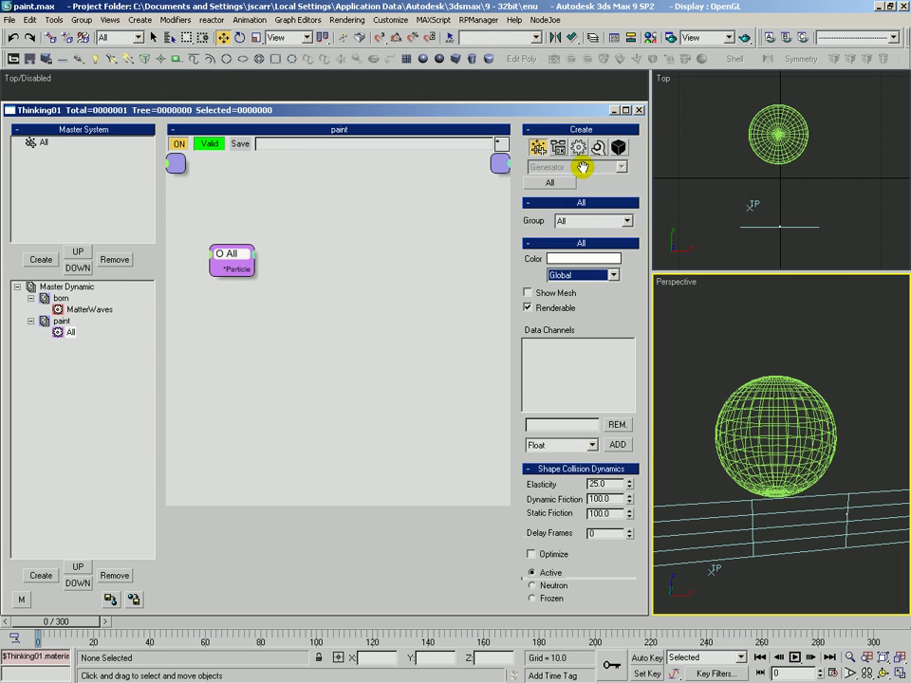
Add a Material > Paint operator and wire the All group's particles into it.
click(576, 152)
click(576, 163)
click(554, 210)
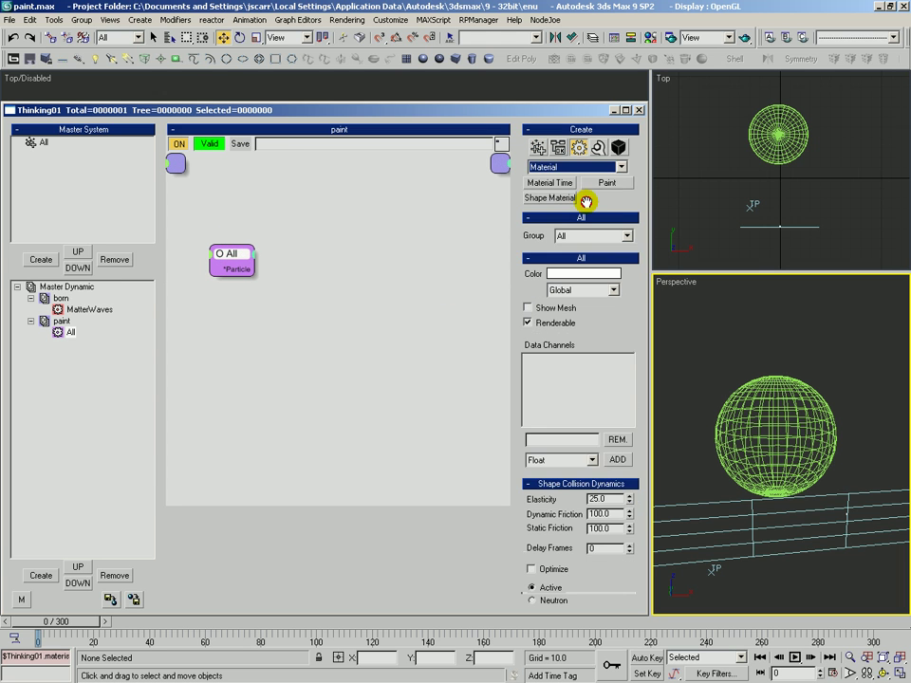
click(593, 180)
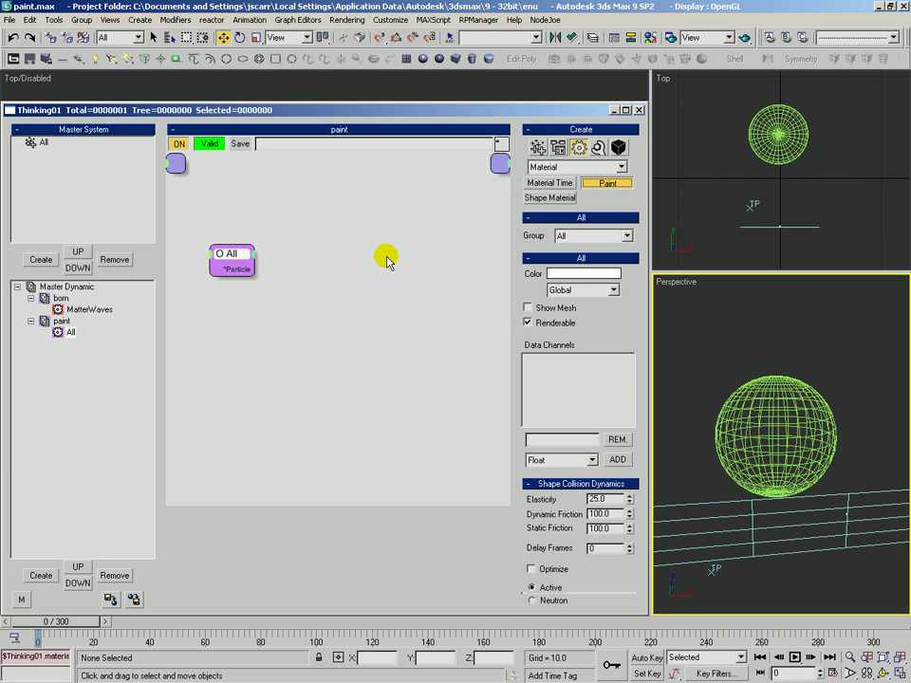
click(384, 258)
drag(372, 259, 242, 276)
mouse_move(356, 258)
mouse_down()
mouse_move(333, 259)
mouse_move(353, 272)
mouse_up()
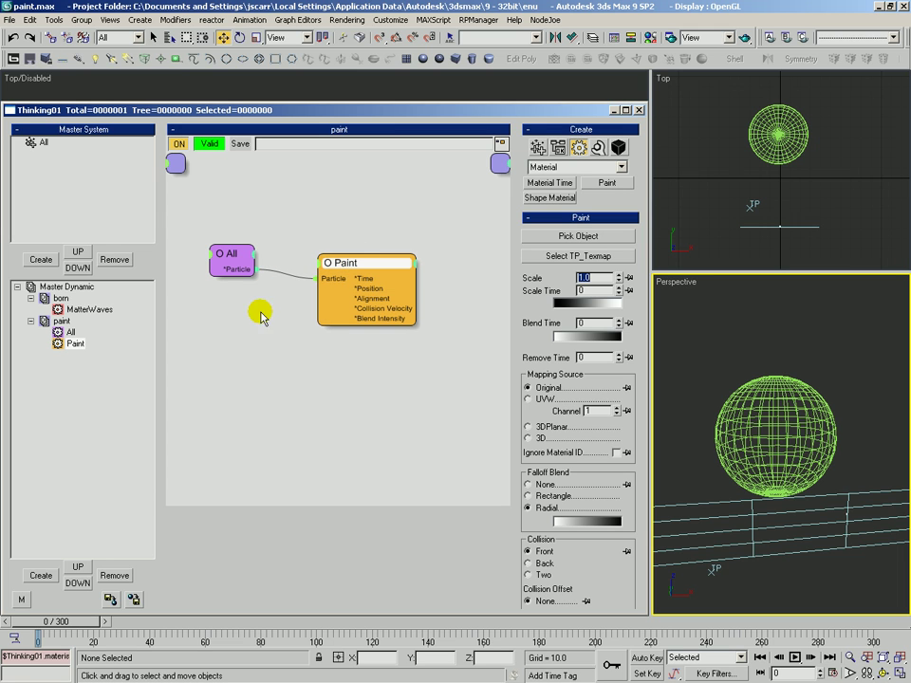
Set Sphere01 as the Paint object and enable Groups as Objects on Master Dynamic.
click(598, 237)
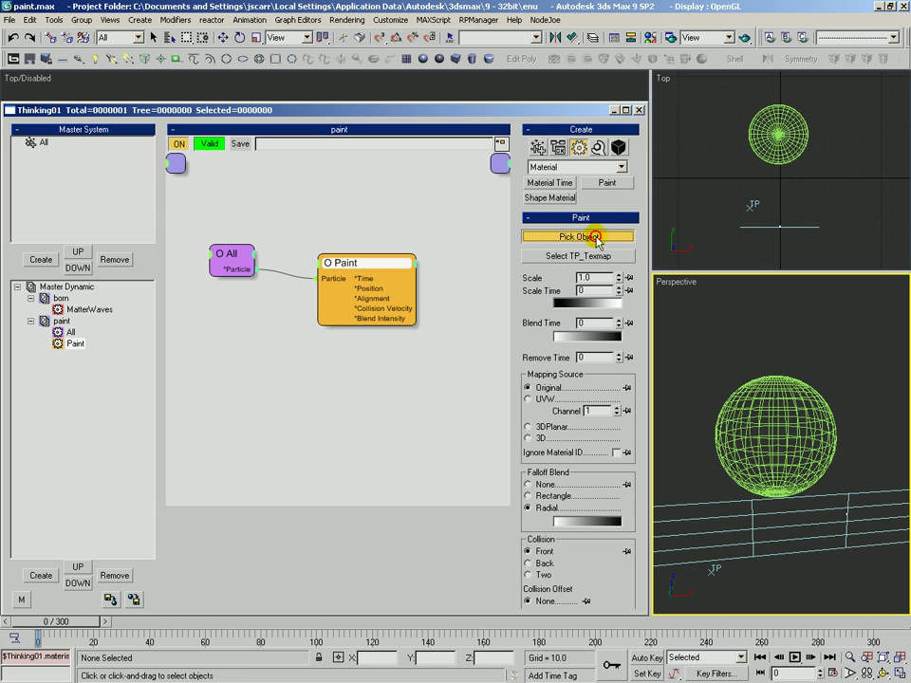
click(778, 387)
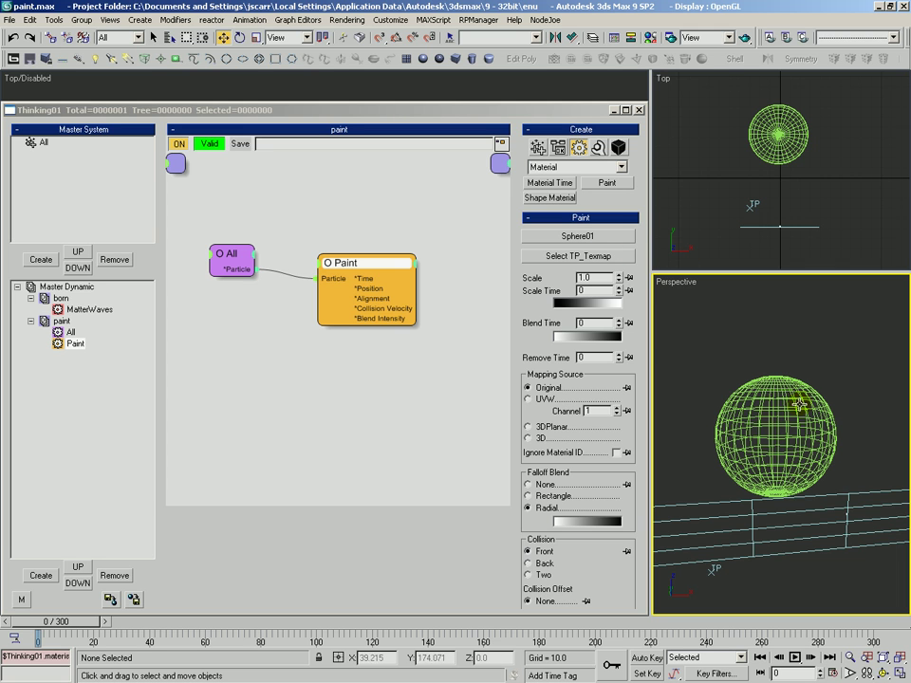
click(81, 288)
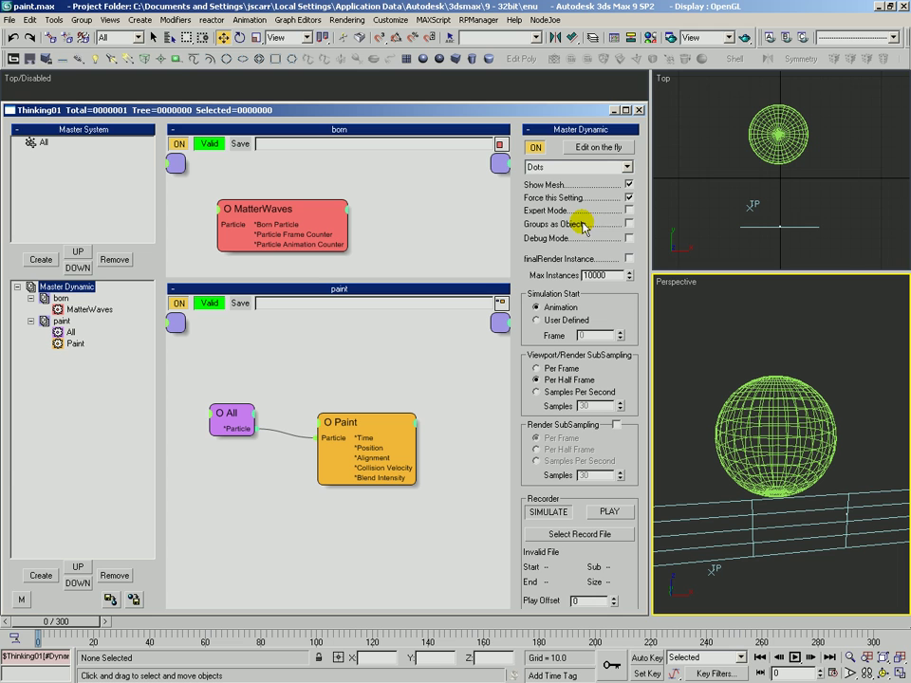
click(628, 224)
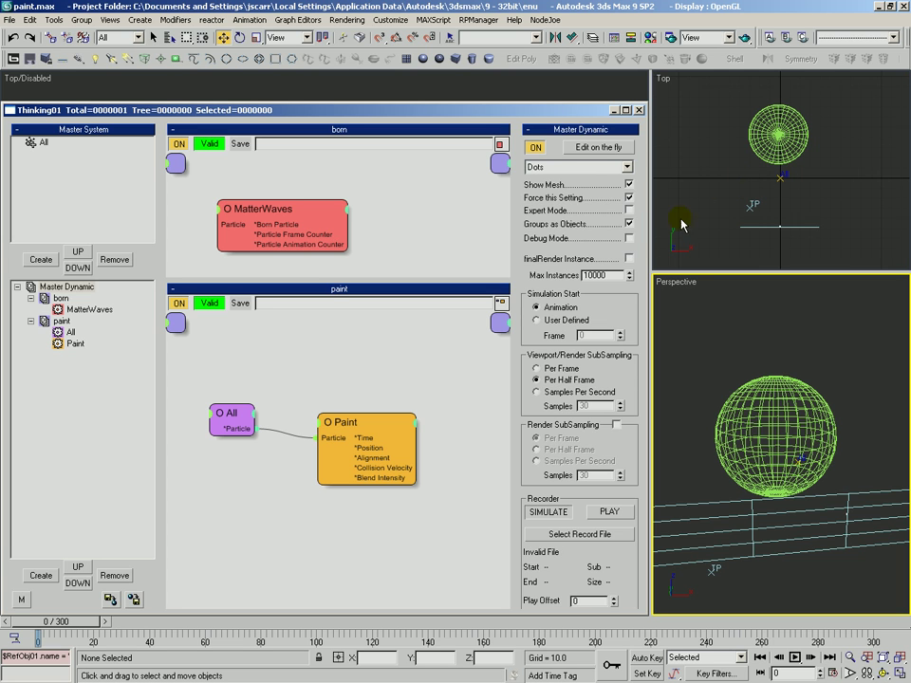
Select the All TP_Texmap entry for the Paint operator and review its settings.
click(357, 431)
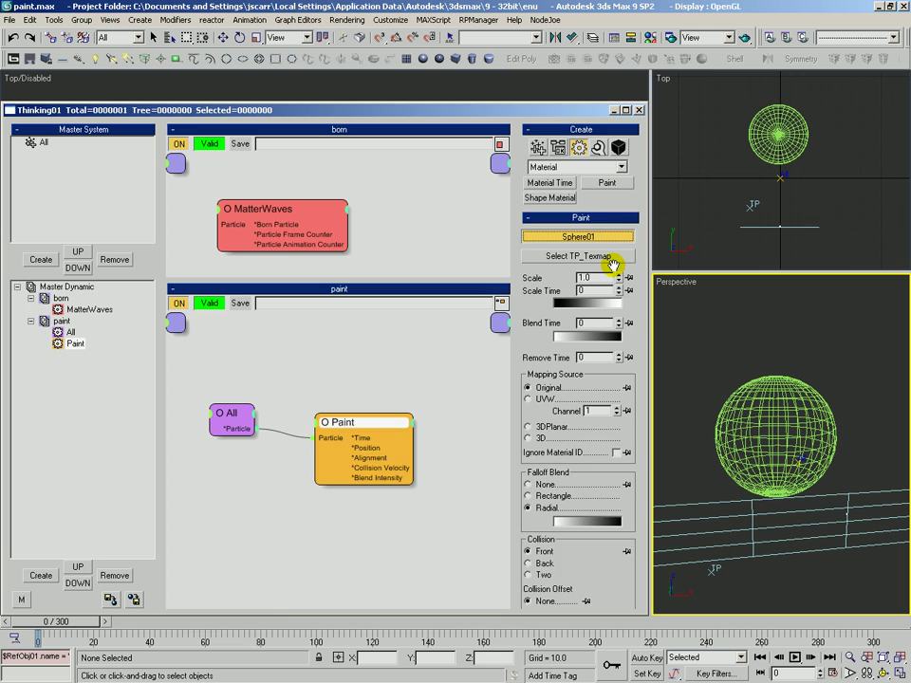
click(583, 254)
click(296, 123)
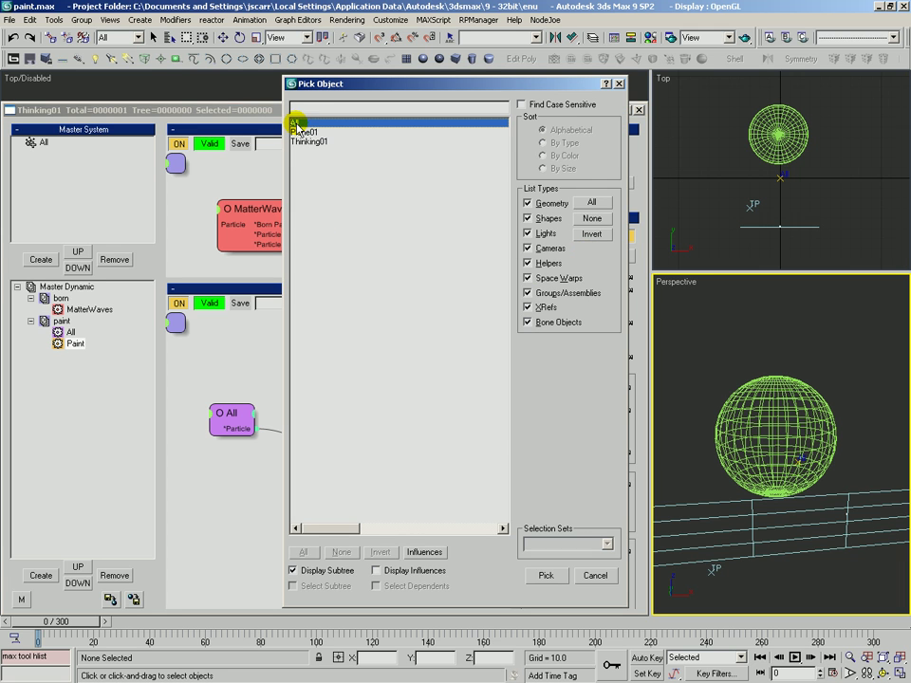
click(547, 574)
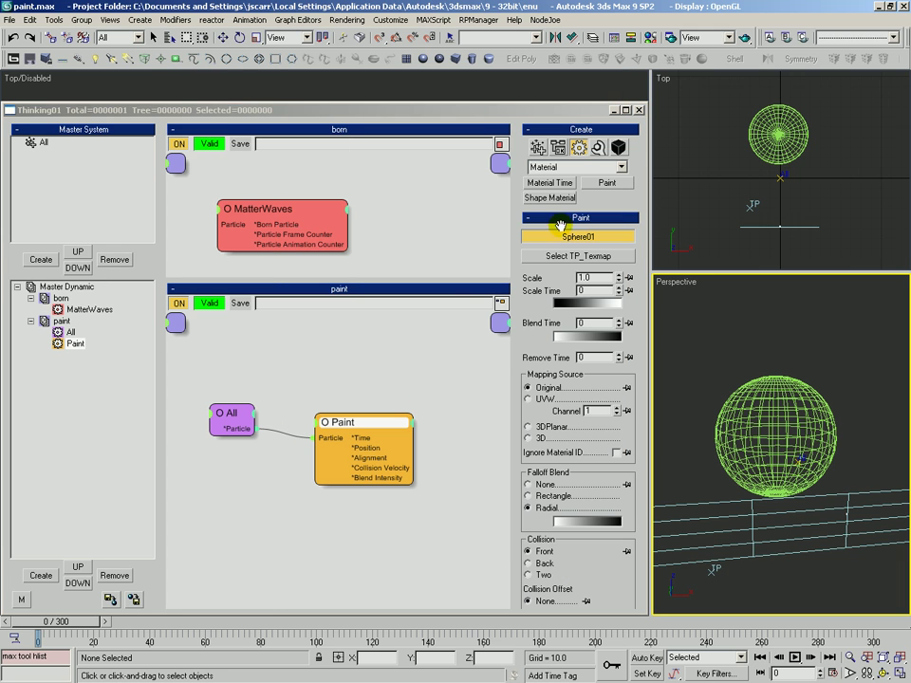
click(71, 287)
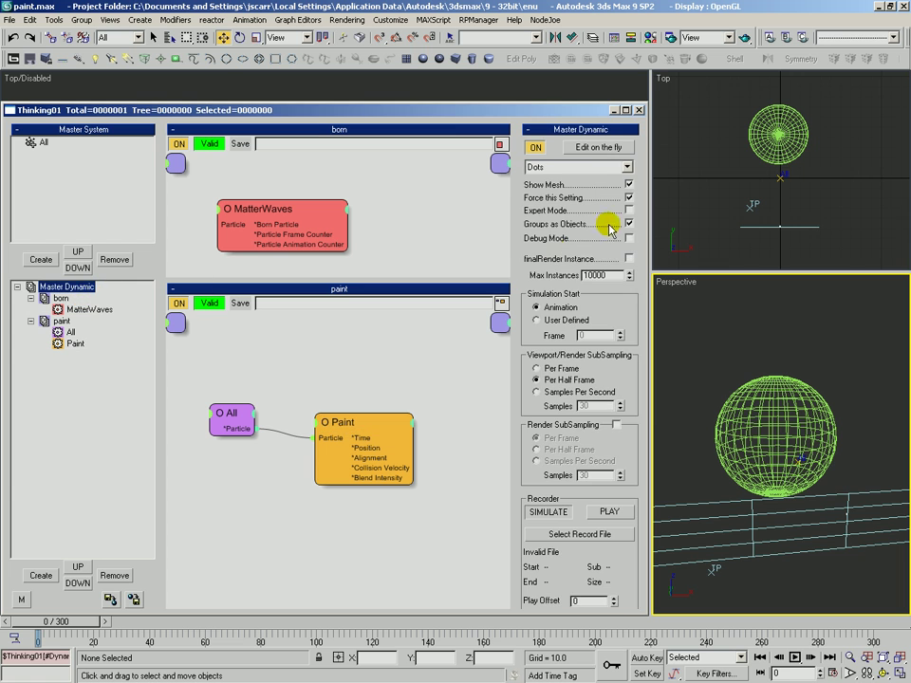
click(358, 436)
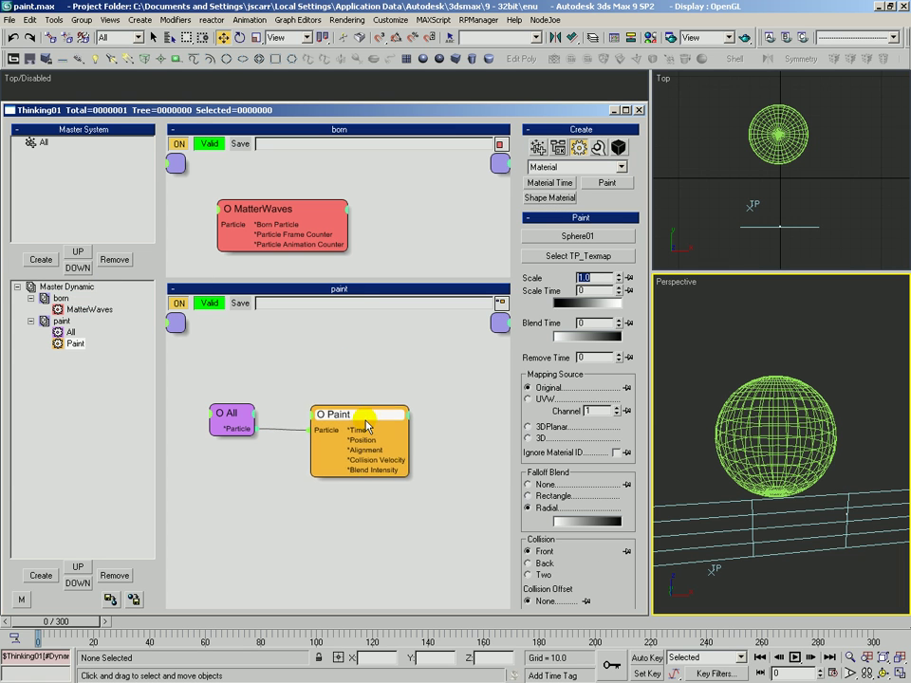
scroll(539, 273, down, 2)
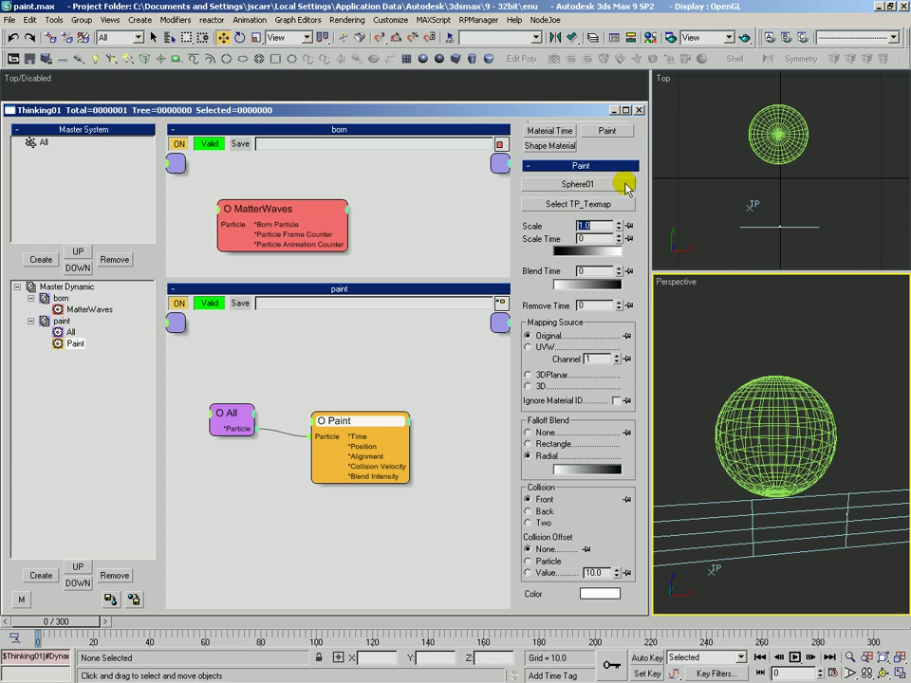
Open the Material Editor over the particle window and select the sphere.
click(704, 218)
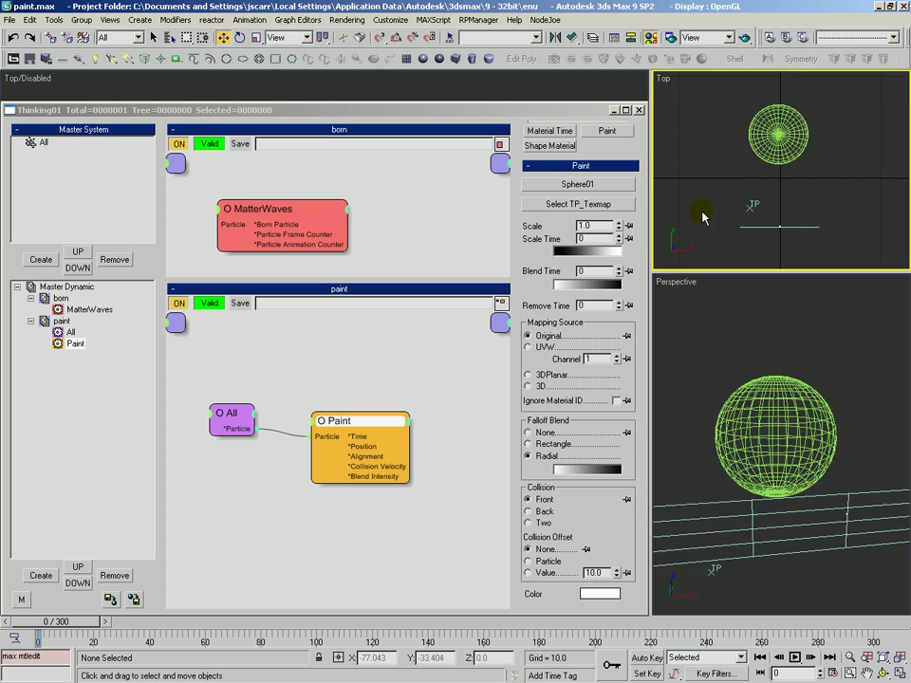
key(m)
drag(760, 16, 439, 85)
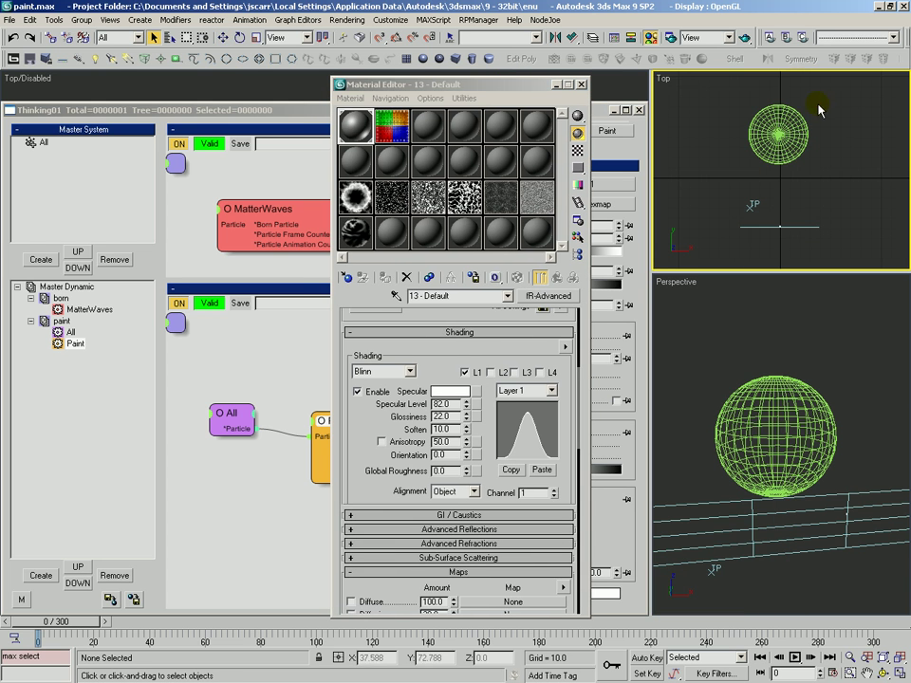
click(784, 129)
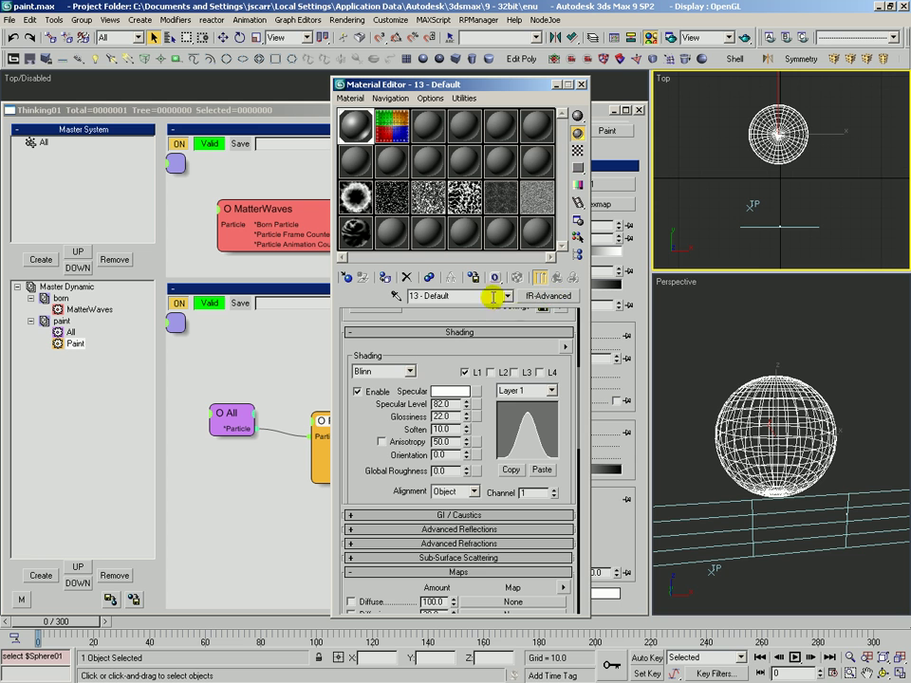
scroll(367, 342, down, 10)
scroll(376, 346, up, 4)
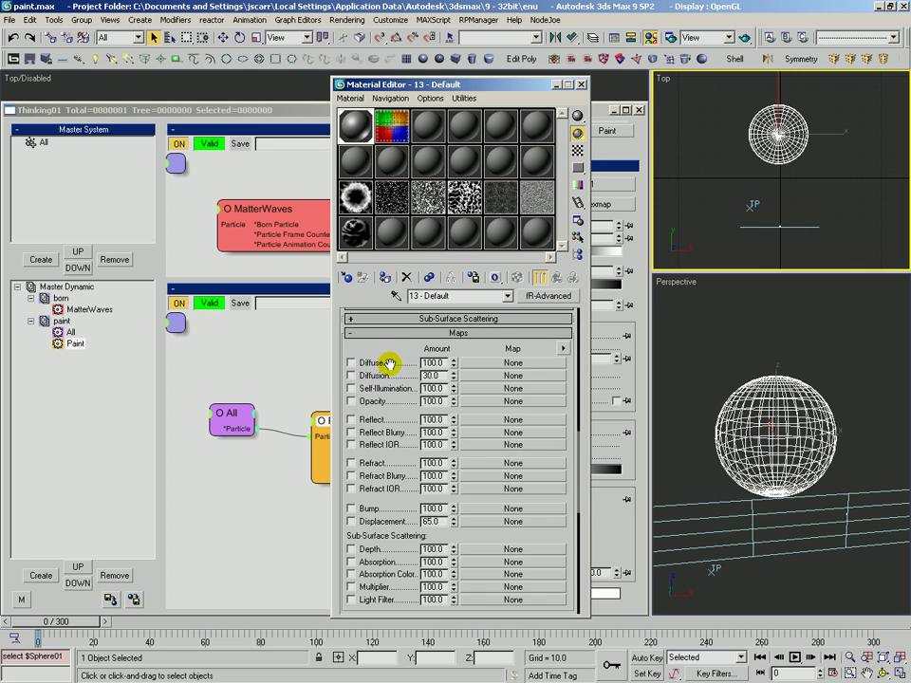
scroll(415, 342, down, 2)
scroll(415, 344, down, 2)
scroll(417, 347, up, 8)
scroll(420, 351, down, 7)
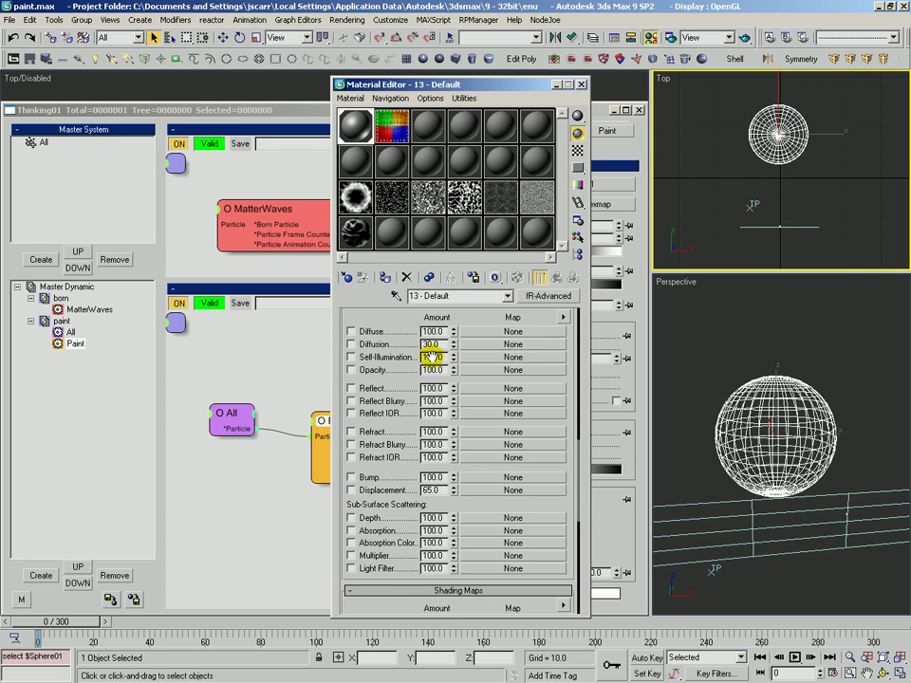
scroll(422, 353, up, 3)
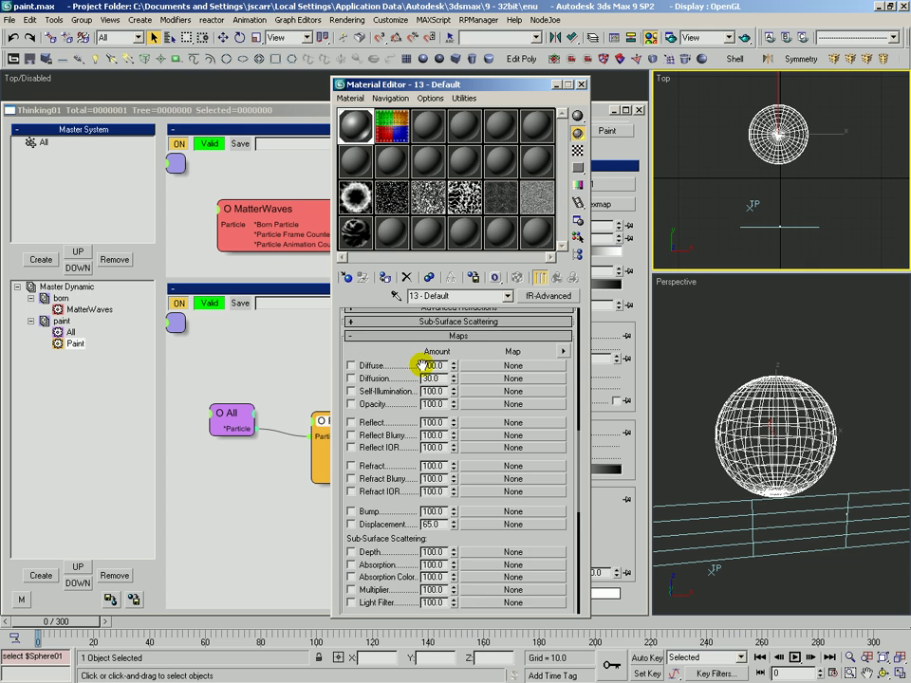
Enable finalRender Instance for Master Dynamic, then select the Paint node beside the 13 - Default material.
click(76, 286)
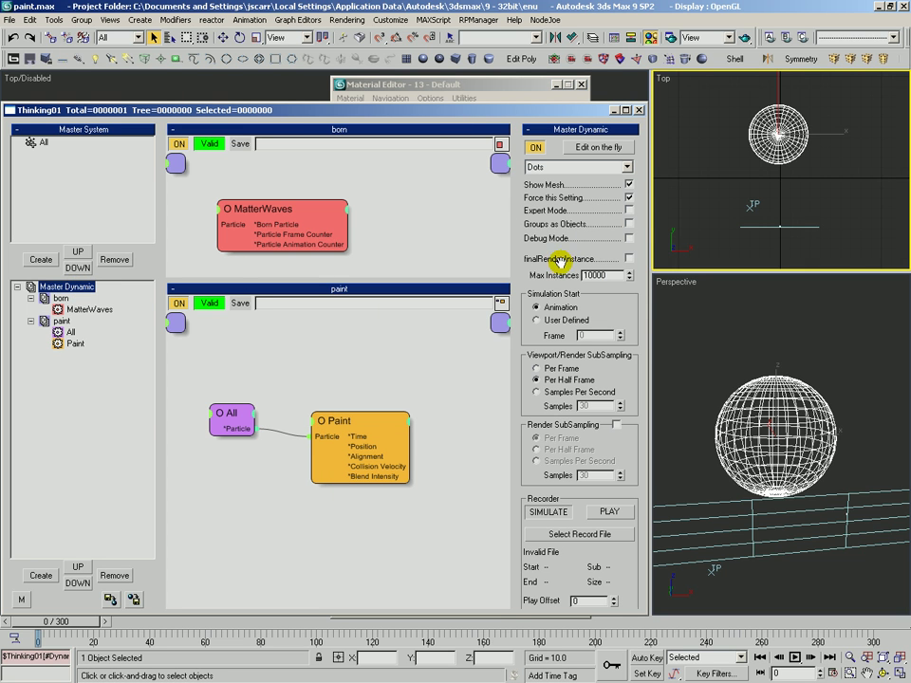
click(629, 258)
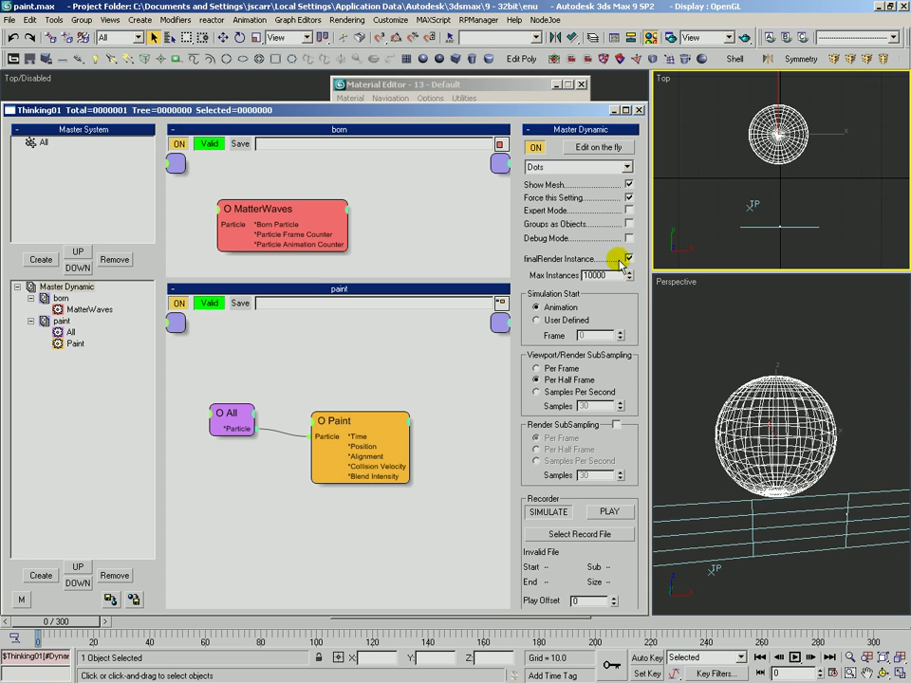
click(456, 85)
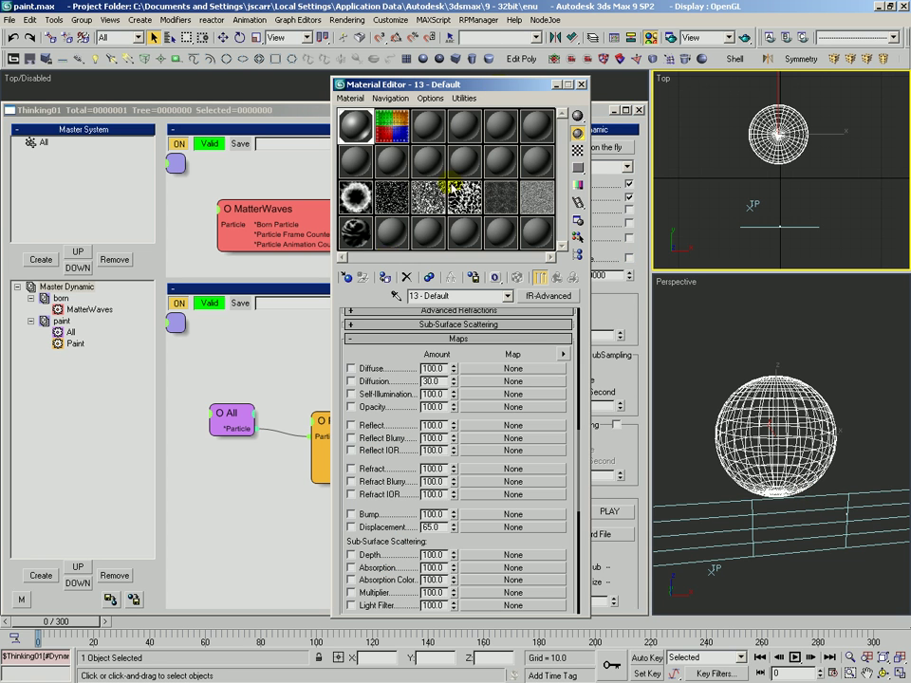
drag(557, 85, 598, 84)
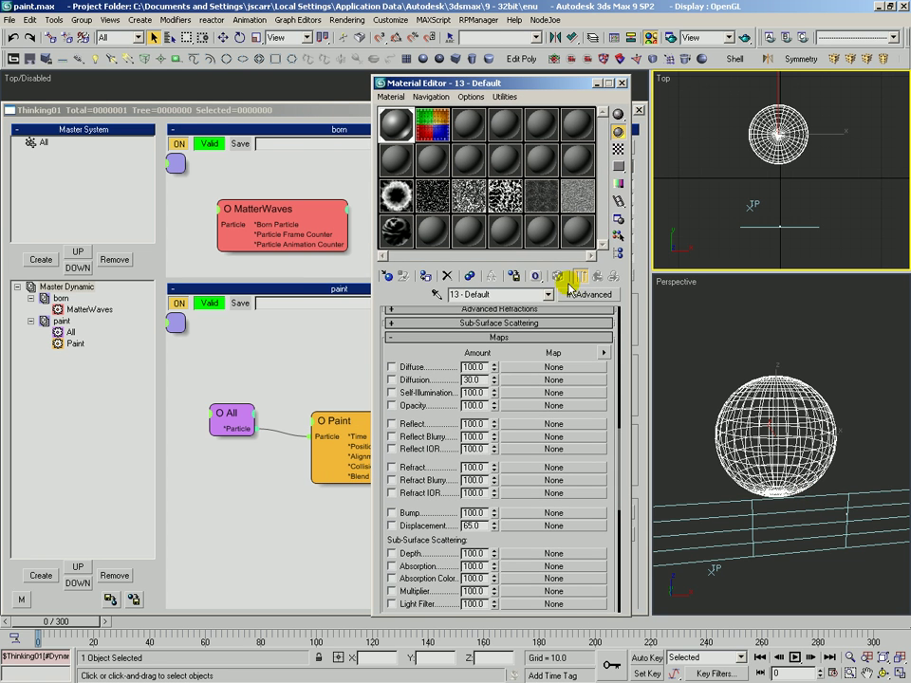
mouse_move(406, 371)
mouse_down()
mouse_move(437, 350)
mouse_move(471, 238)
mouse_move(488, 455)
mouse_up()
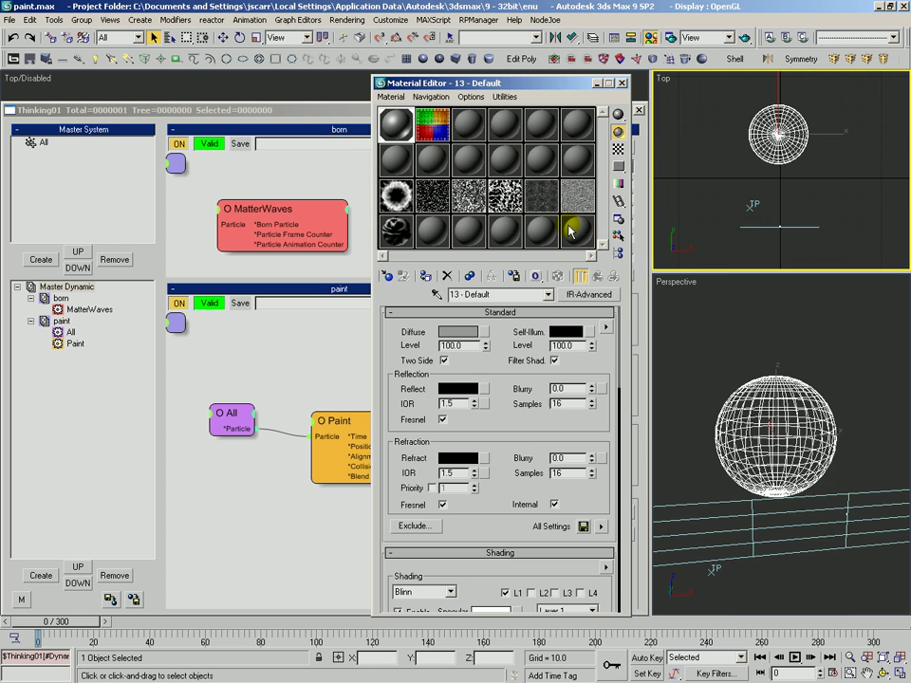
drag(574, 86, 805, 71)
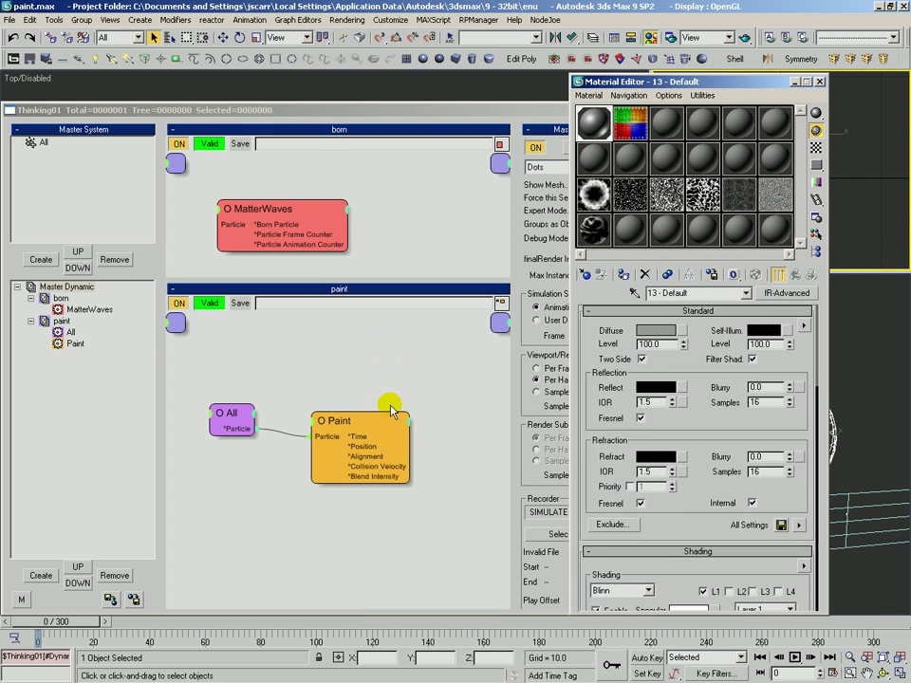
click(386, 418)
drag(741, 82, 604, 86)
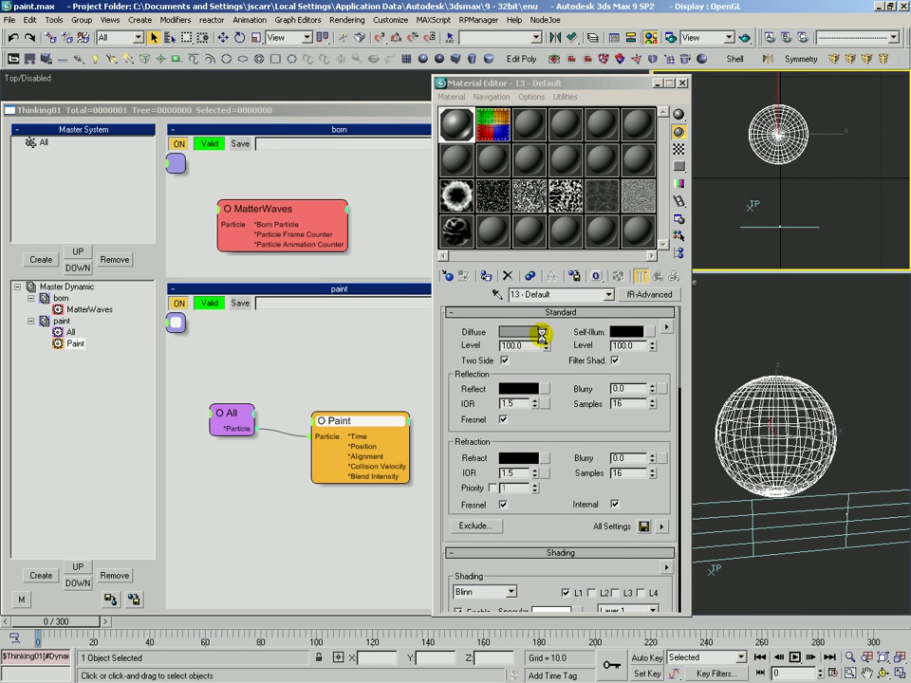
Assign a TP_Texmap (Map #12) to the 13 - Default material's Diffuse slot.
click(546, 331)
click(616, 566)
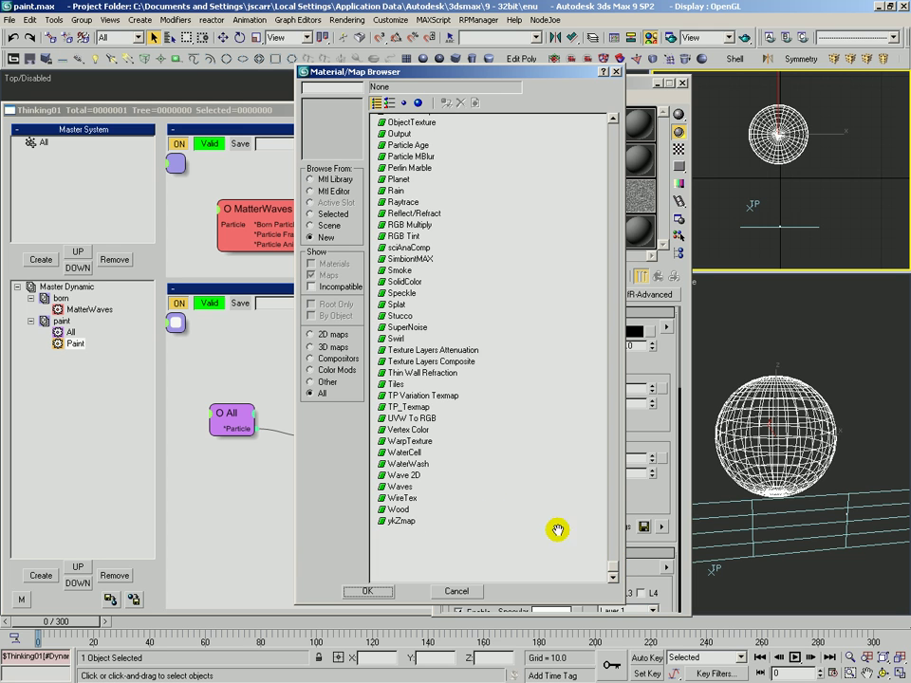
double_click(361, 349)
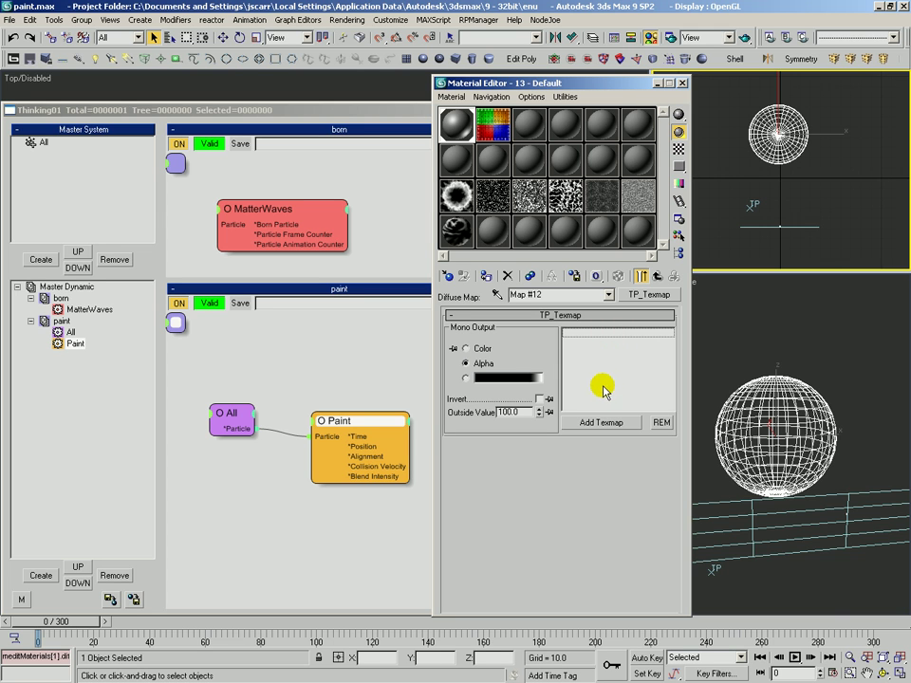
Return to the 13 - Default material and expose its Diffuse Map #12 beside the Paint settings.
drag(612, 87, 833, 84)
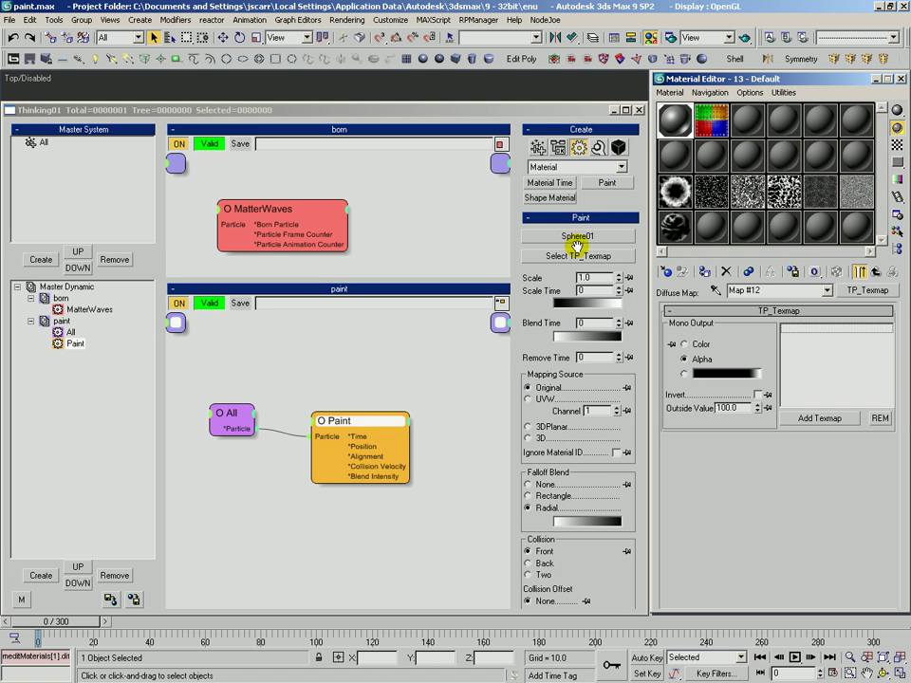
click(871, 272)
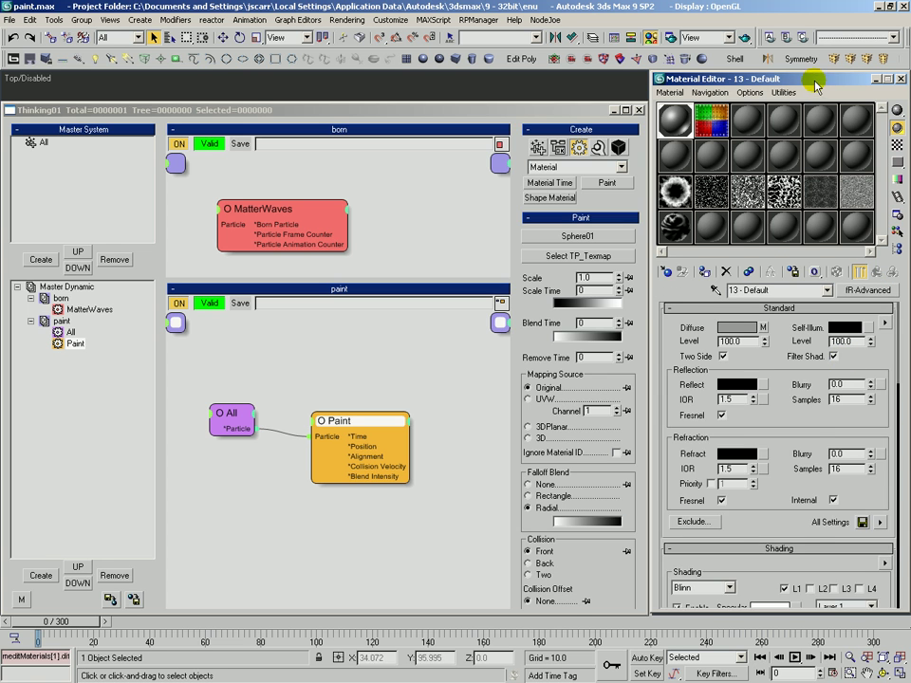
drag(780, 82, 581, 93)
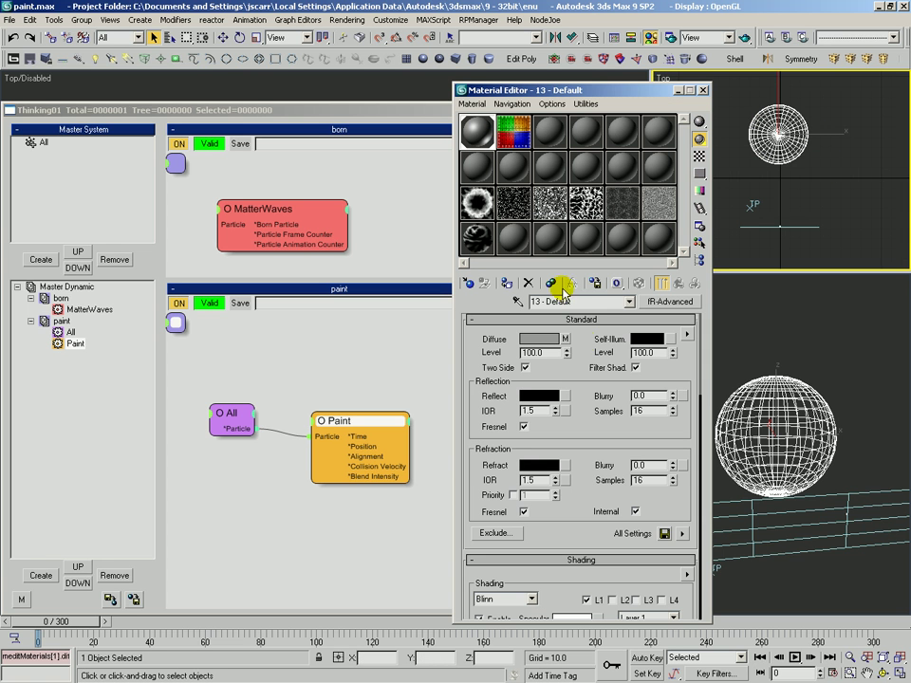
drag(527, 366, 659, 82)
drag(504, 389, 629, 142)
scroll(518, 341, up, 1)
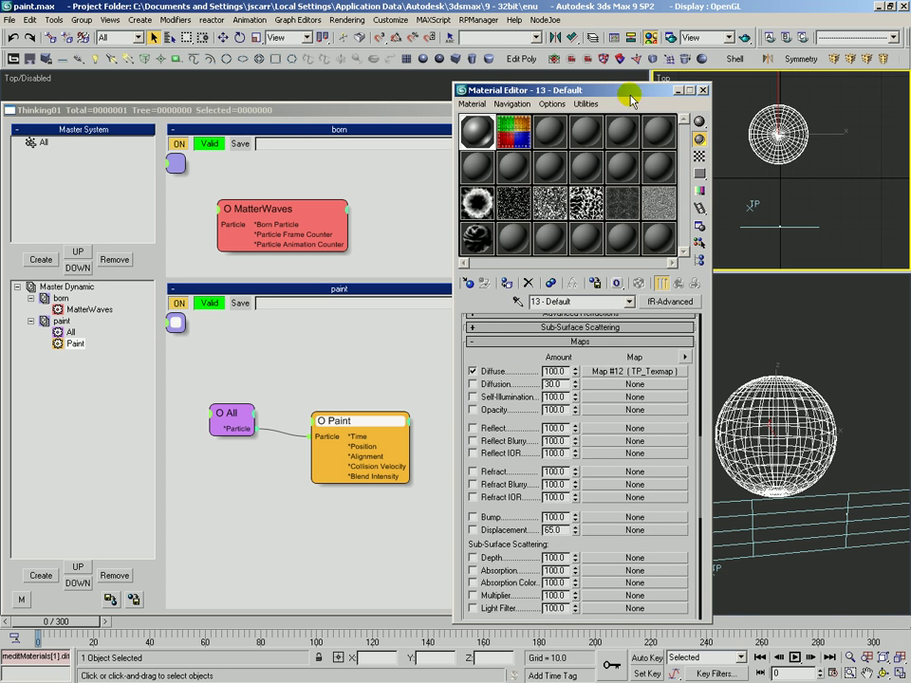
drag(631, 98, 834, 88)
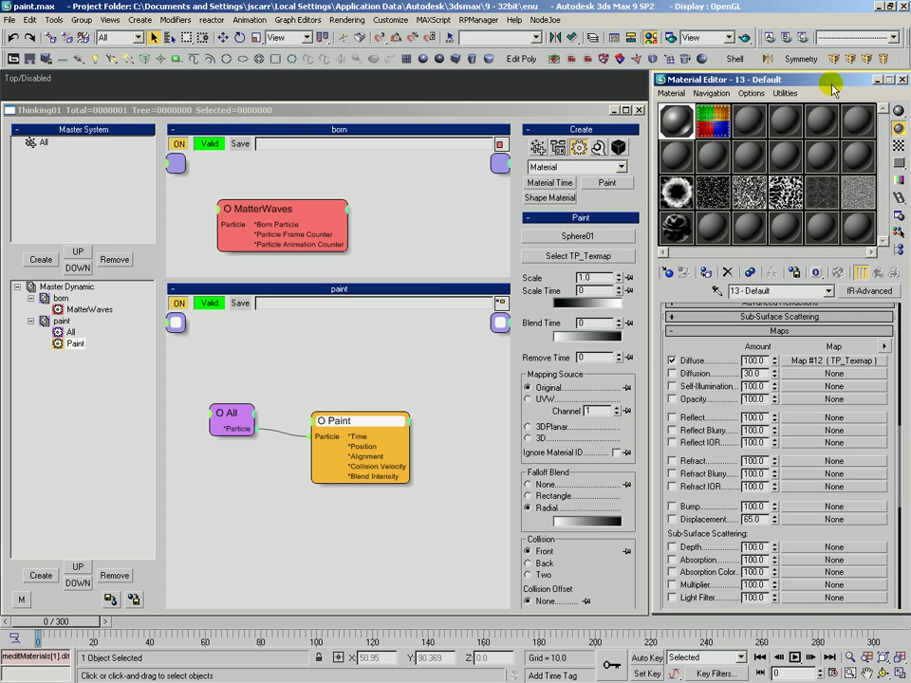
Instance Diffuse Map #12 onto the Paint operator's texmap and verify it among the scene maps.
drag(832, 360, 575, 259)
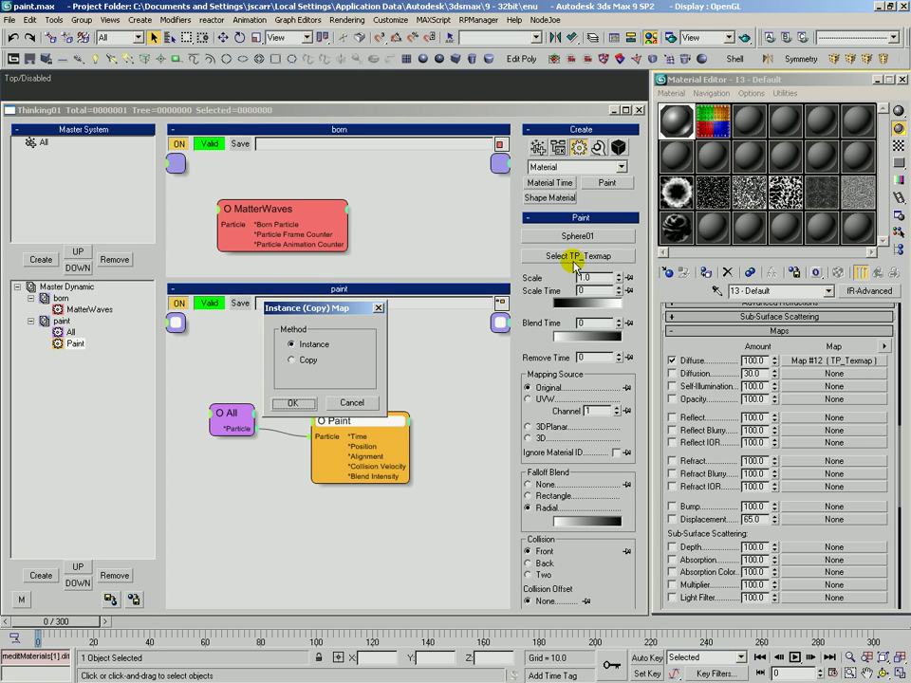
click(301, 404)
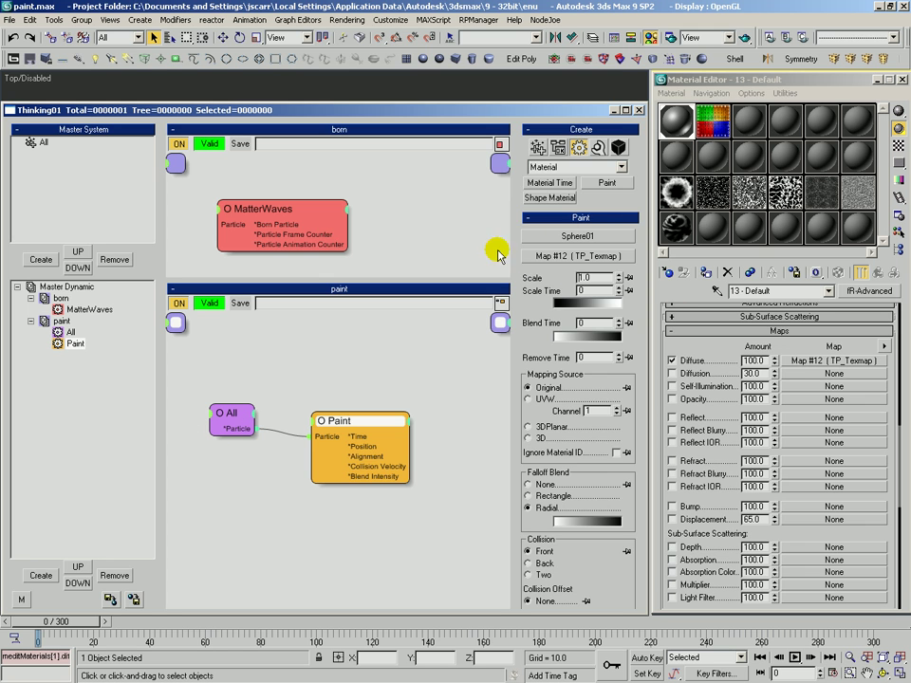
click(550, 257)
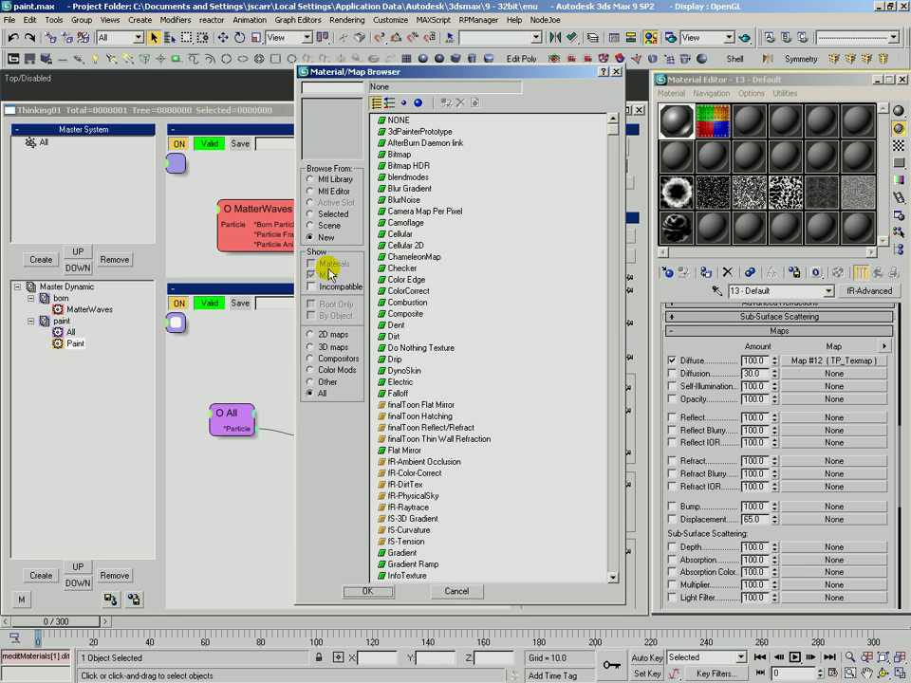
click(321, 226)
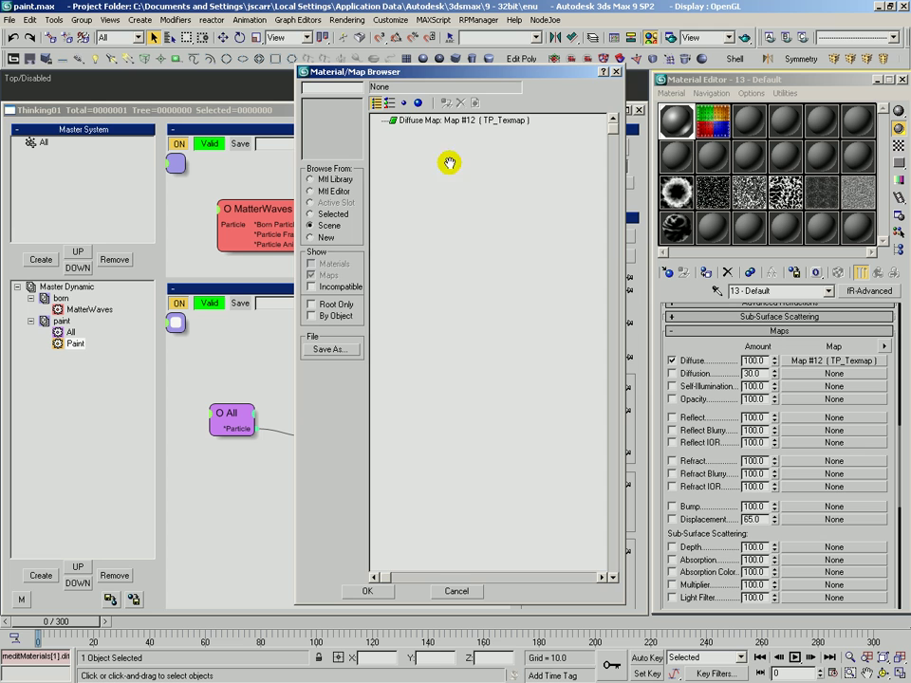
Close the map browser and Material Editor, and set the Paint color to red.
click(616, 72)
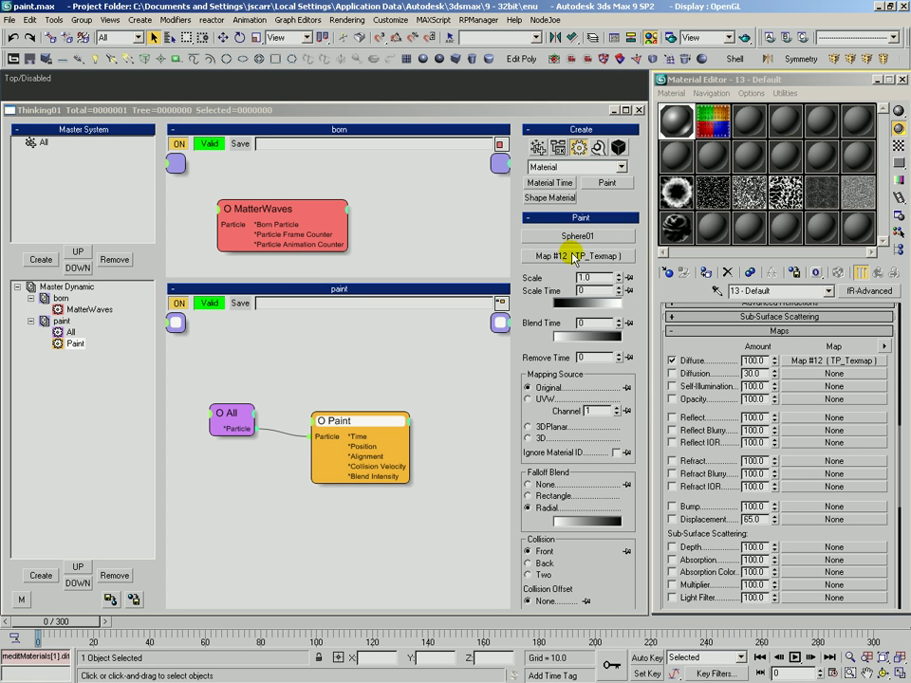
click(902, 79)
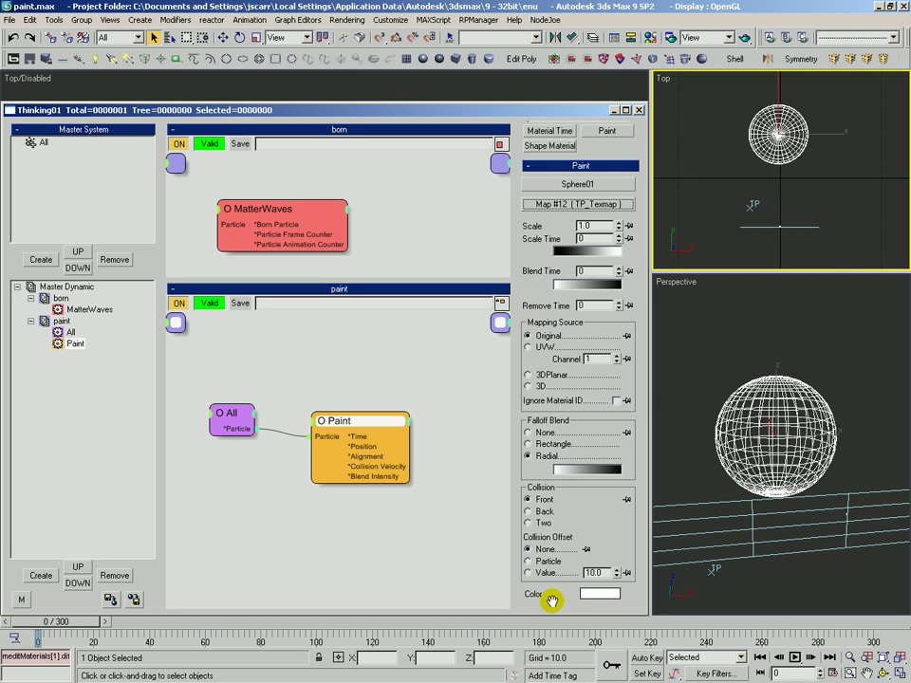
click(596, 596)
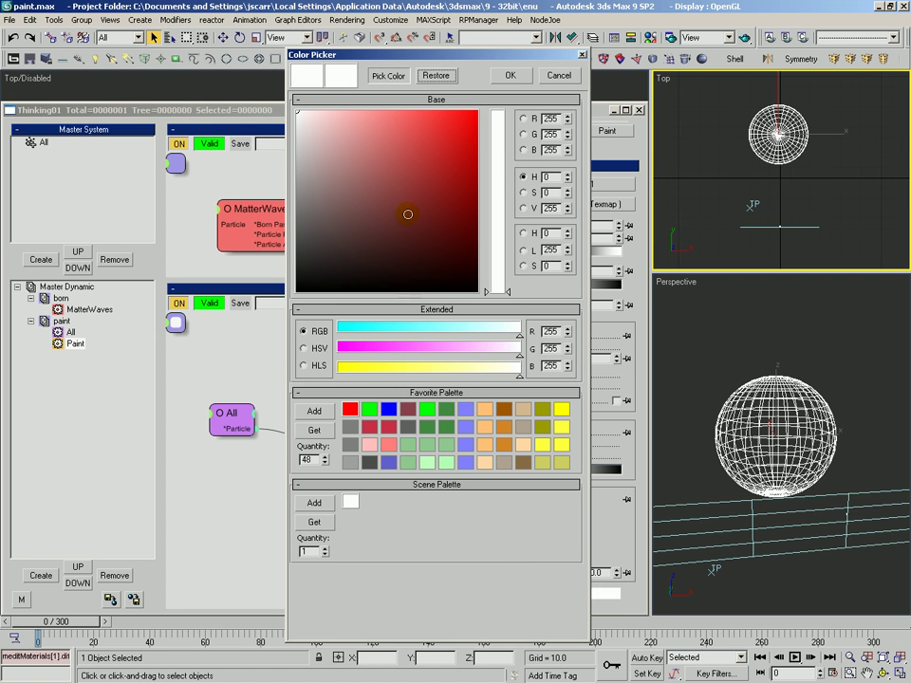
mouse_move(407, 214)
mouse_down()
mouse_move(445, 130)
mouse_move(464, 119)
mouse_up()
click(514, 75)
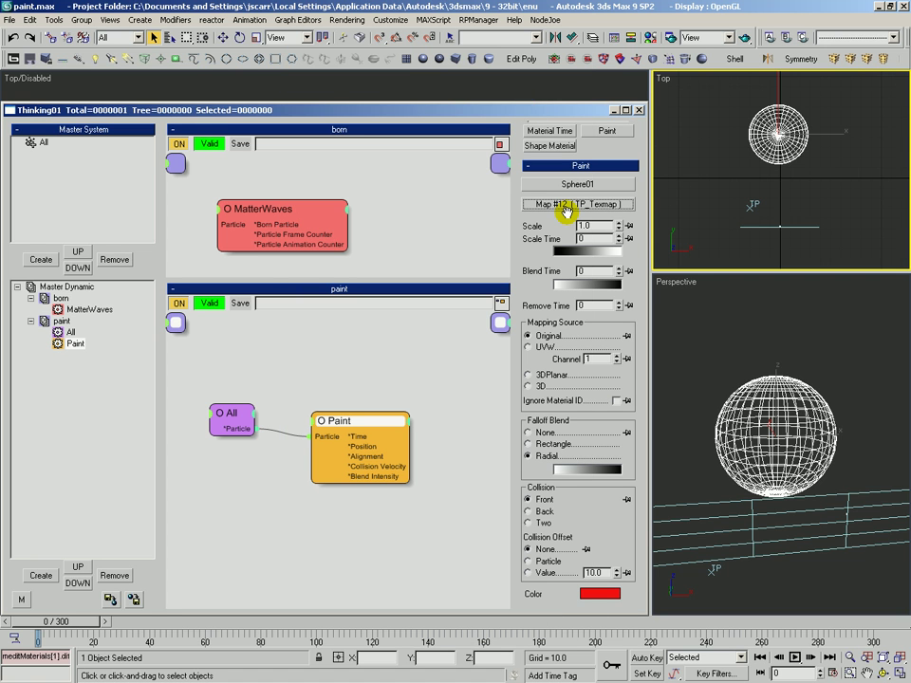
Reopen the Material Editor to check the Diffuse TP_Texmap, then close it.
key(m)
click(818, 362)
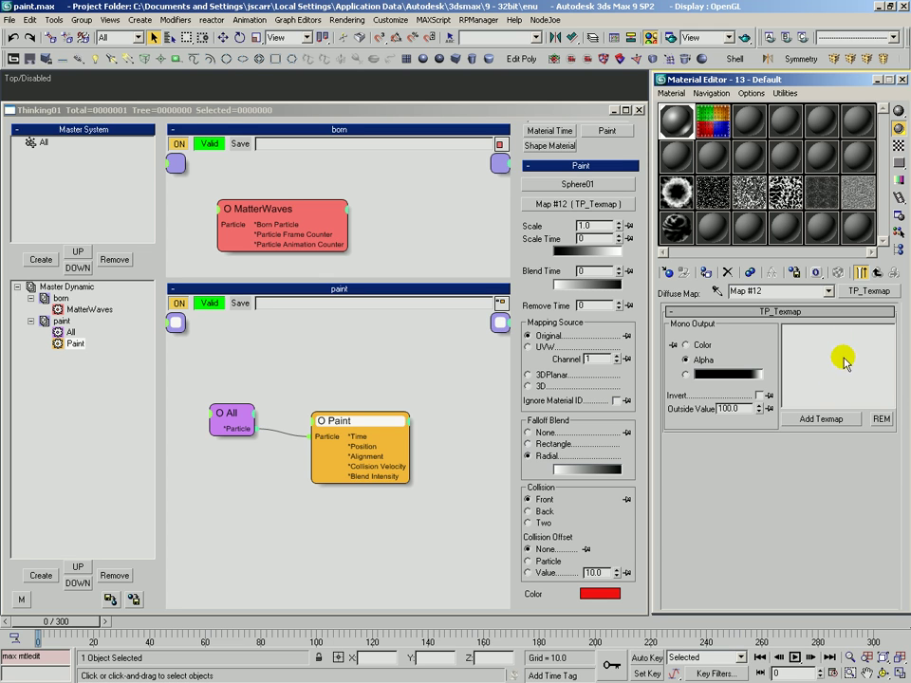
click(902, 80)
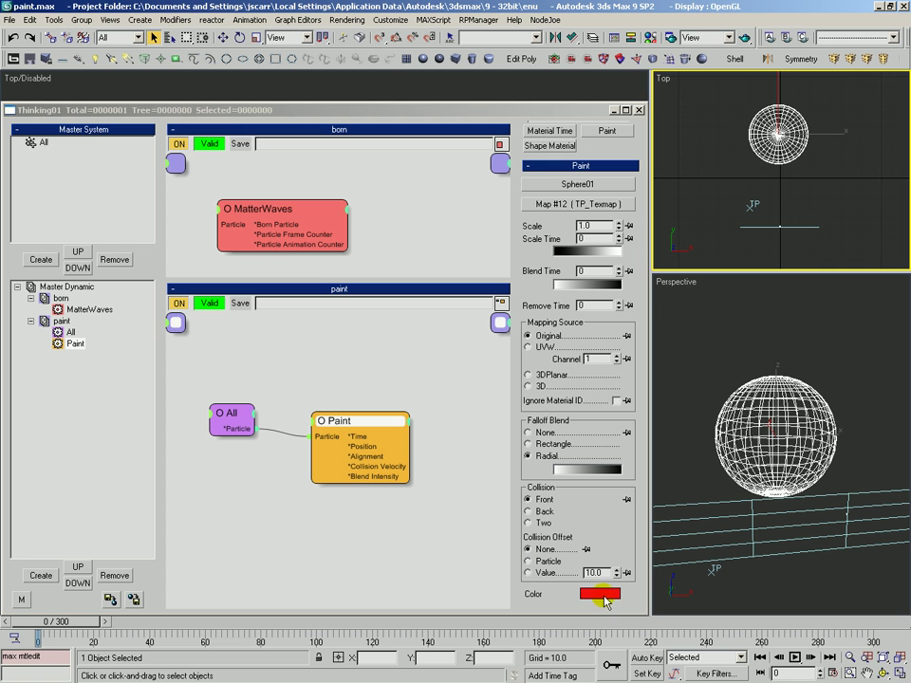
Move to around frame 54 and quick-render the Perspective view.
drag(38, 621, 226, 644)
click(728, 350)
key(shift+q)
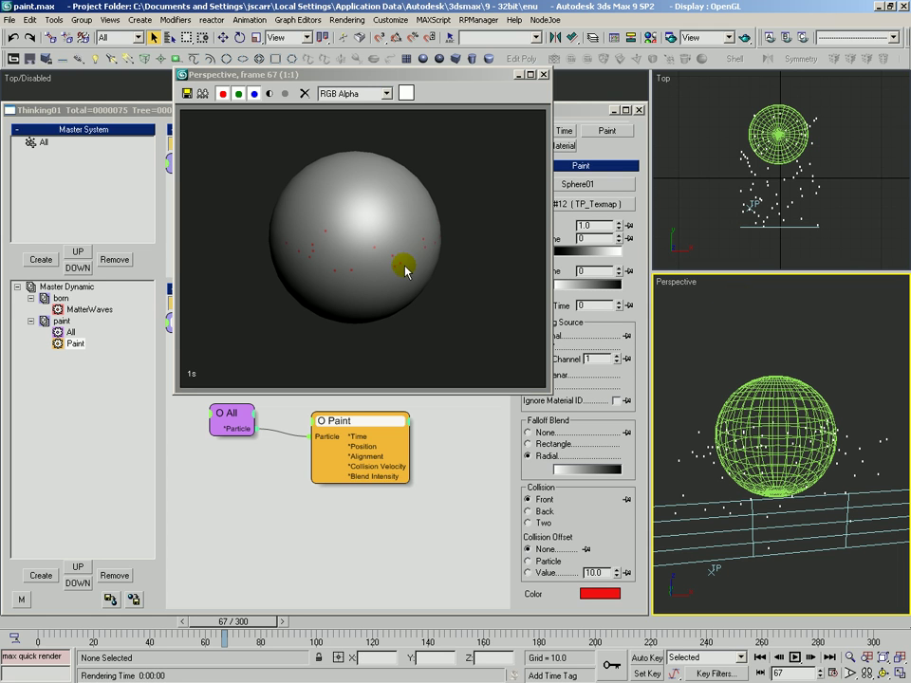
click(543, 74)
Nudge the Paint node and re-render the Perspective frame to inspect the red dots.
scroll(529, 251, up, 2)
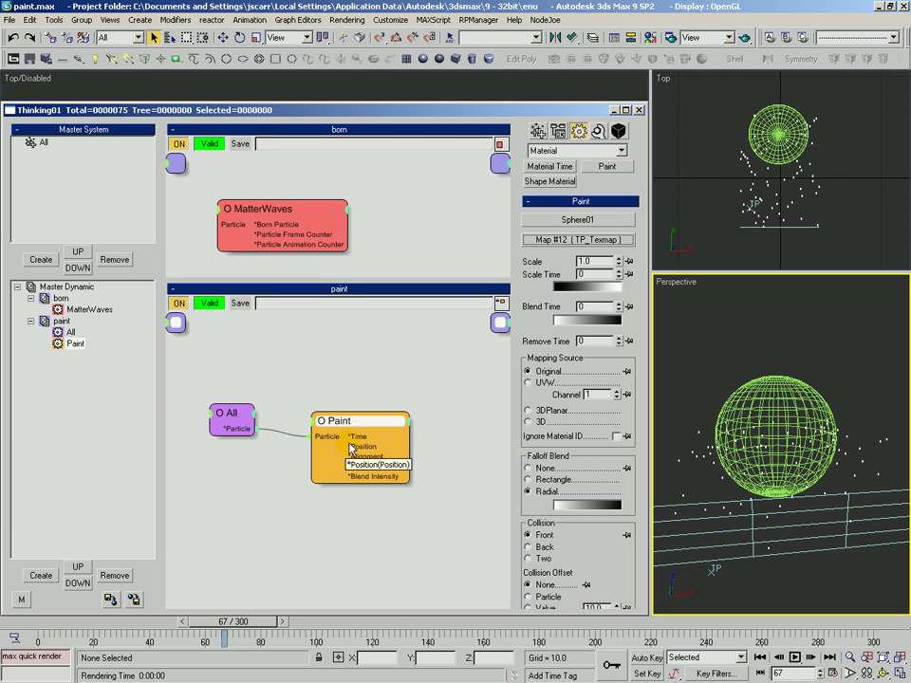
drag(342, 420, 350, 420)
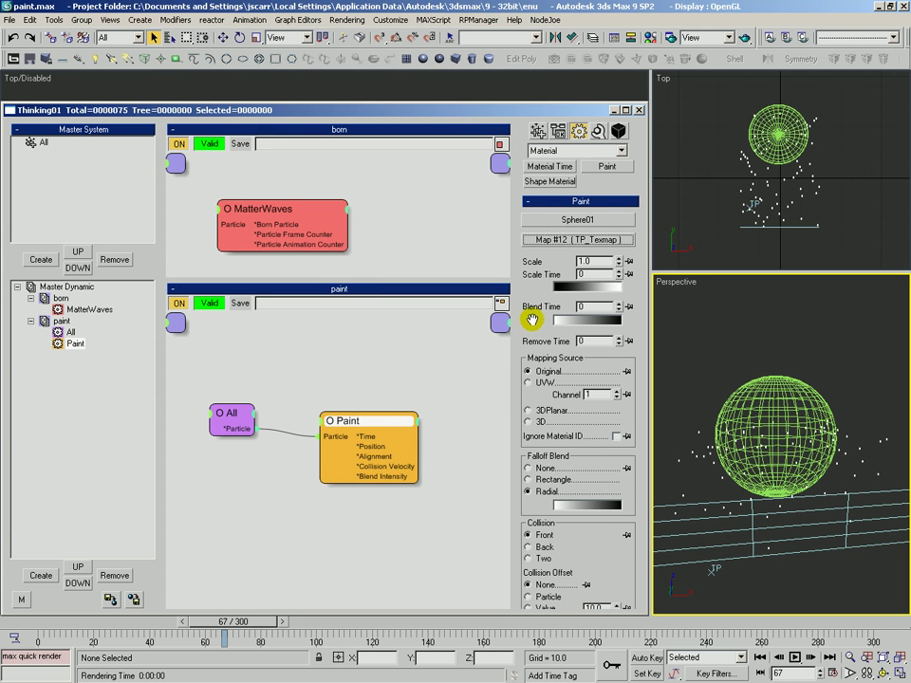
scroll(543, 305, down, 1)
key(ctrl+i)
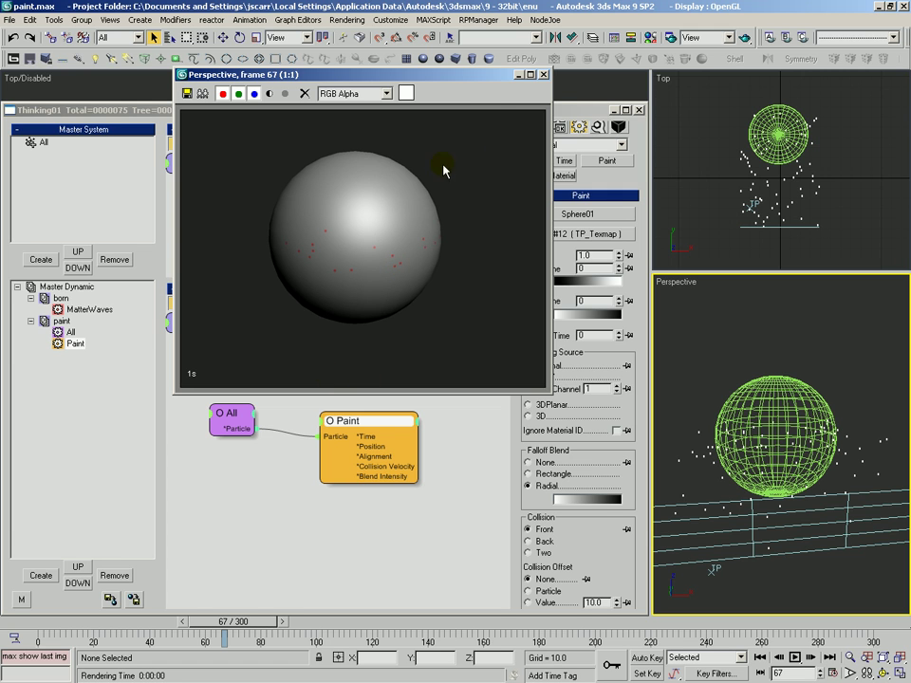
drag(465, 75, 482, 81)
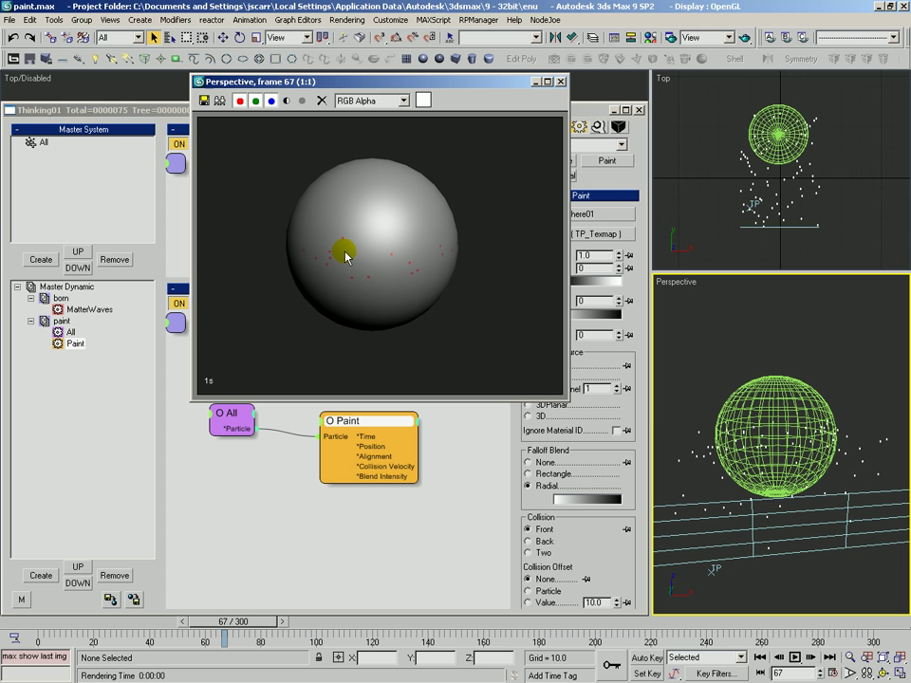
click(514, 87)
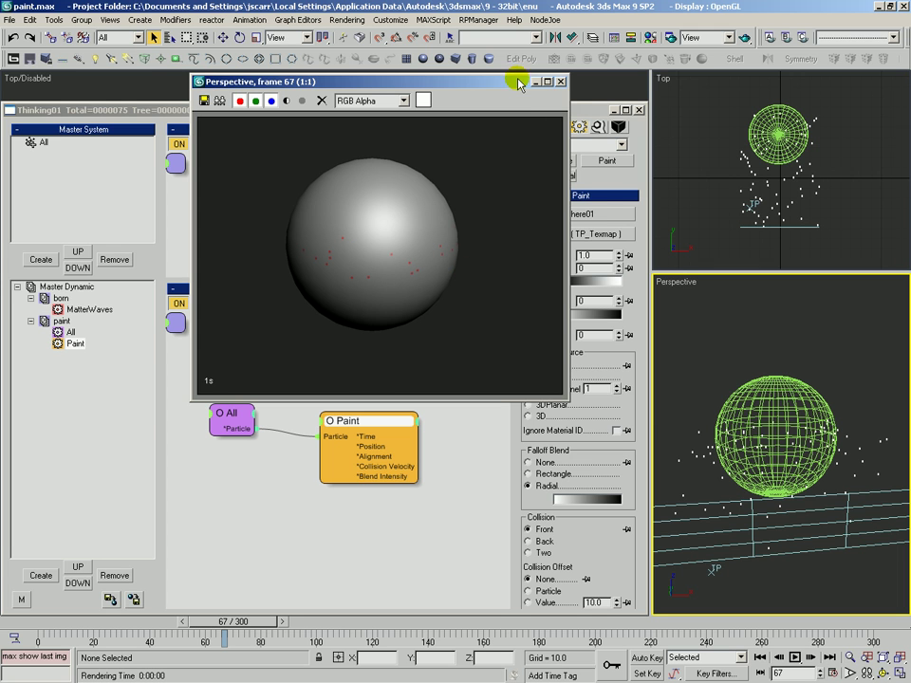
drag(519, 85, 550, 78)
Set the Paint Scale to 10 and quick-render to preview the larger blotches.
click(569, 80)
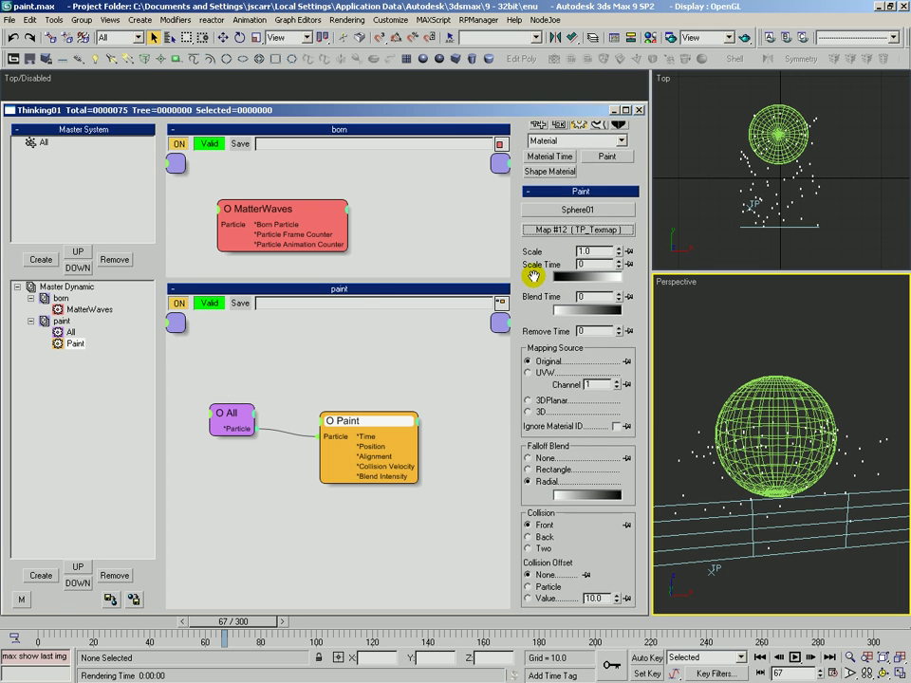
scroll(533, 277, down, 1)
double_click(596, 237)
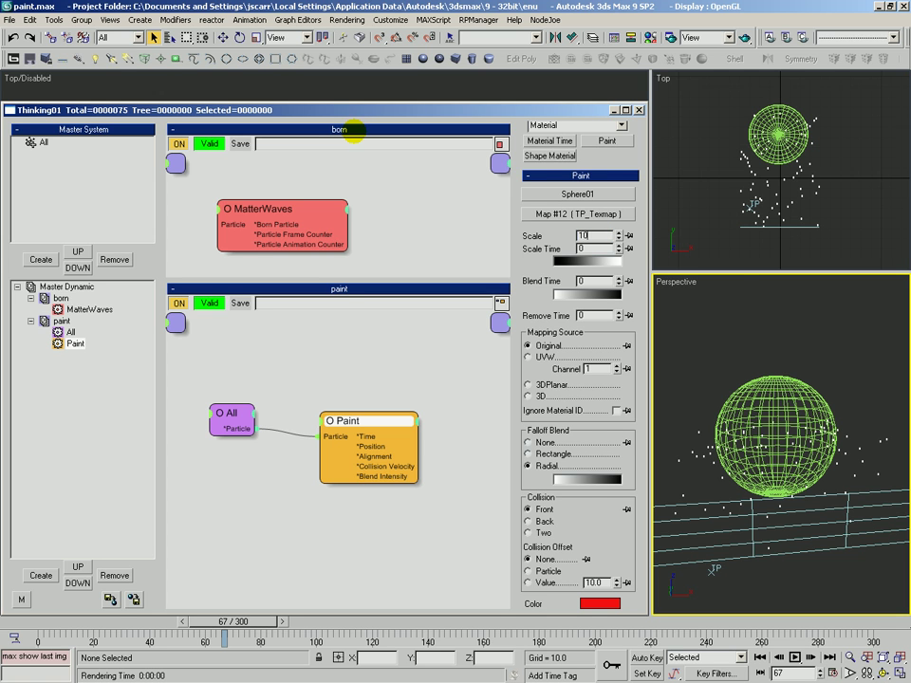
text(10)
key(Return)
key(shift+q)
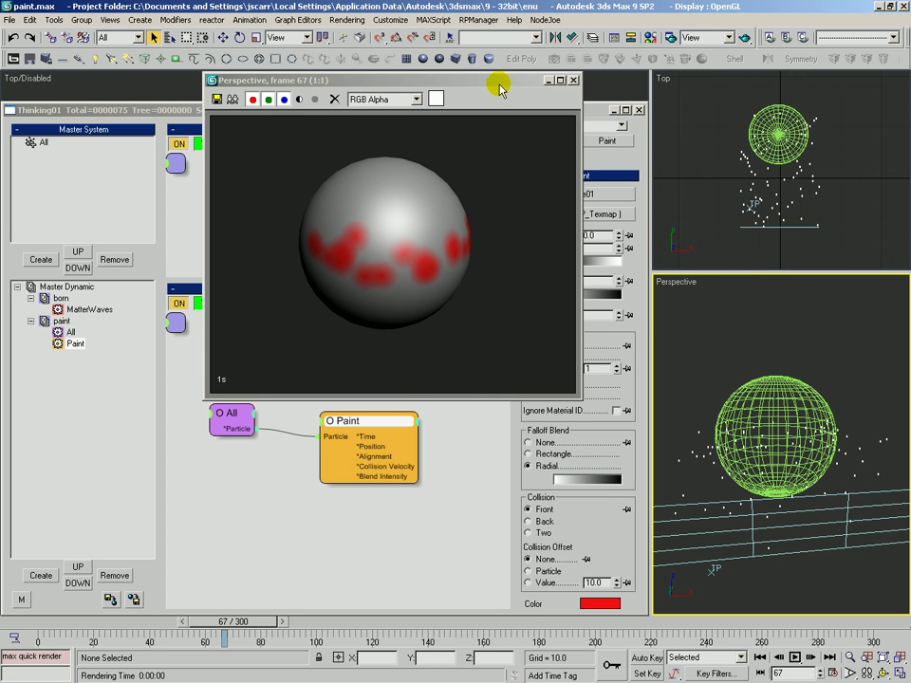
drag(501, 89, 387, 81)
click(460, 73)
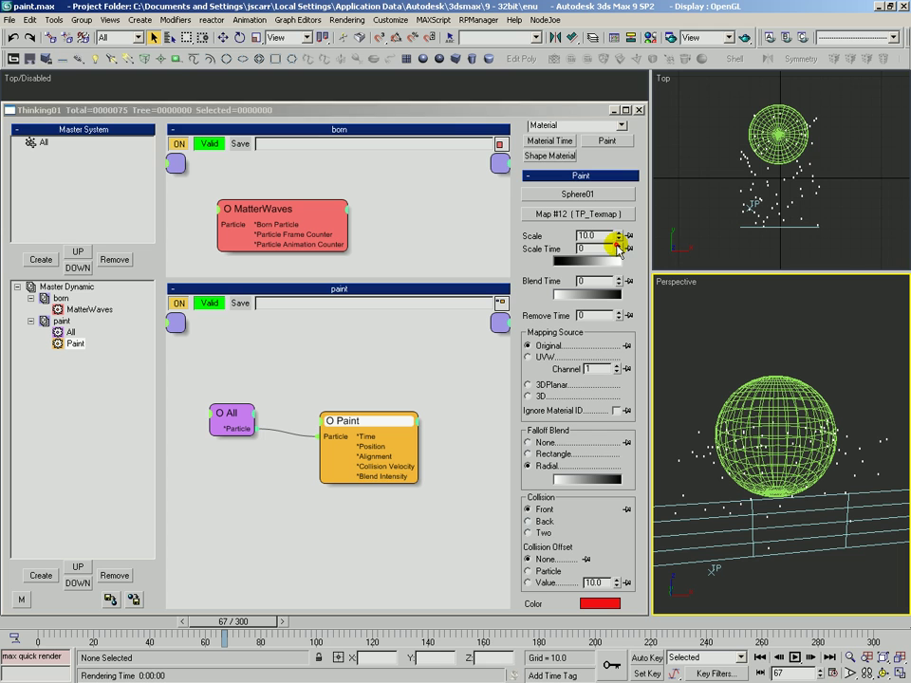
Set the Paint operator's Scale Time to 10.
drag(618, 249, 619, 248)
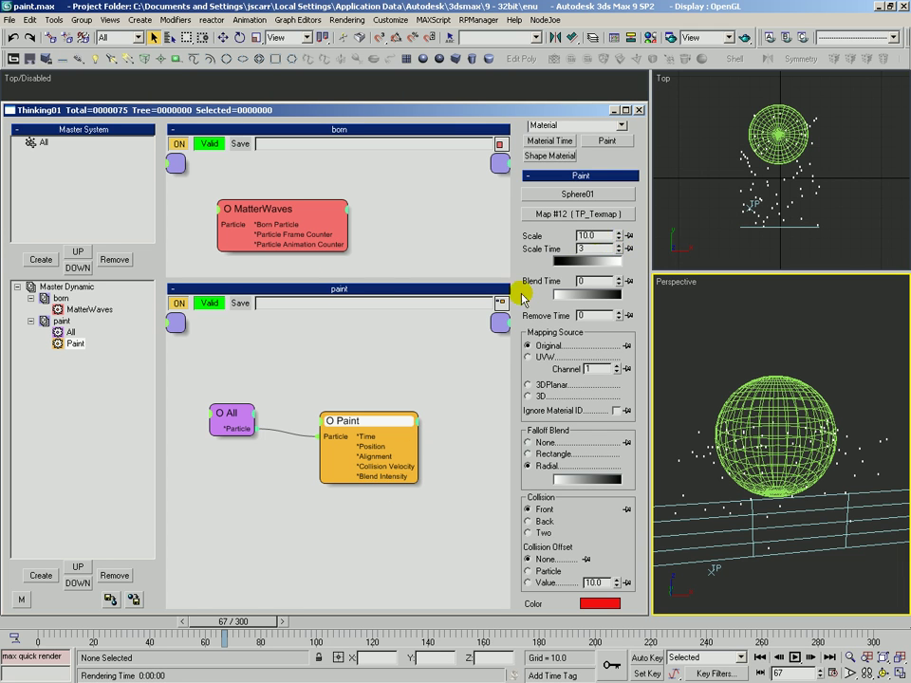
drag(618, 238, 618, 239)
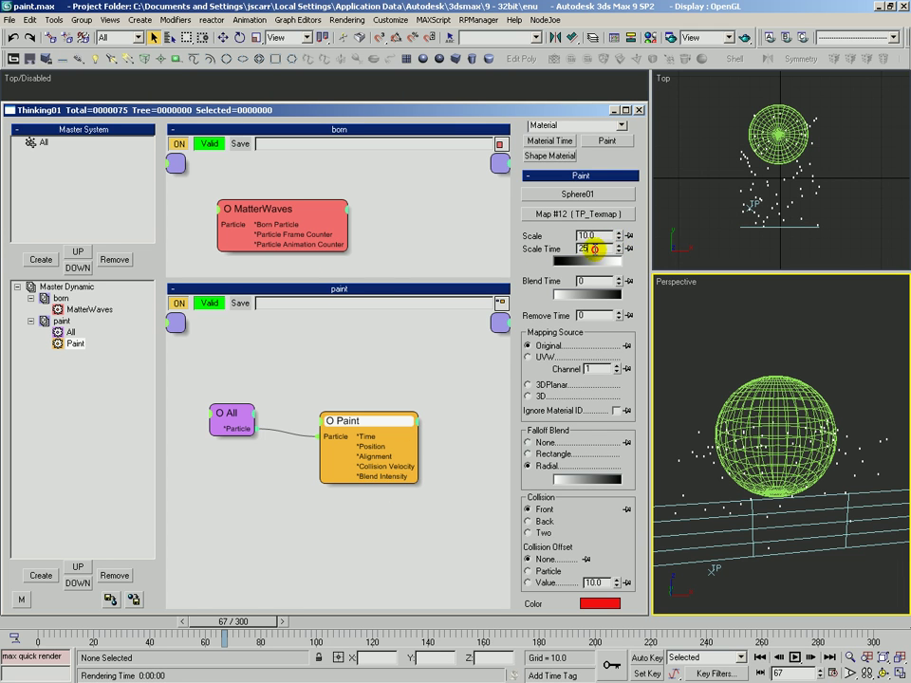
key(Return)
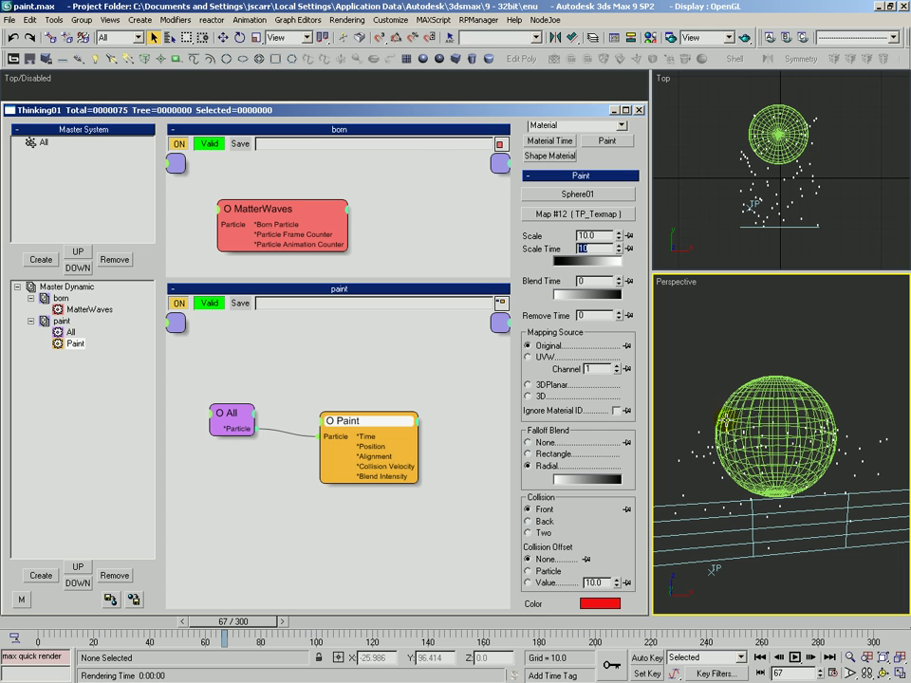
Reverse the Scale Time gradient by setting its left flag to white, keeping the right black.
click(558, 265)
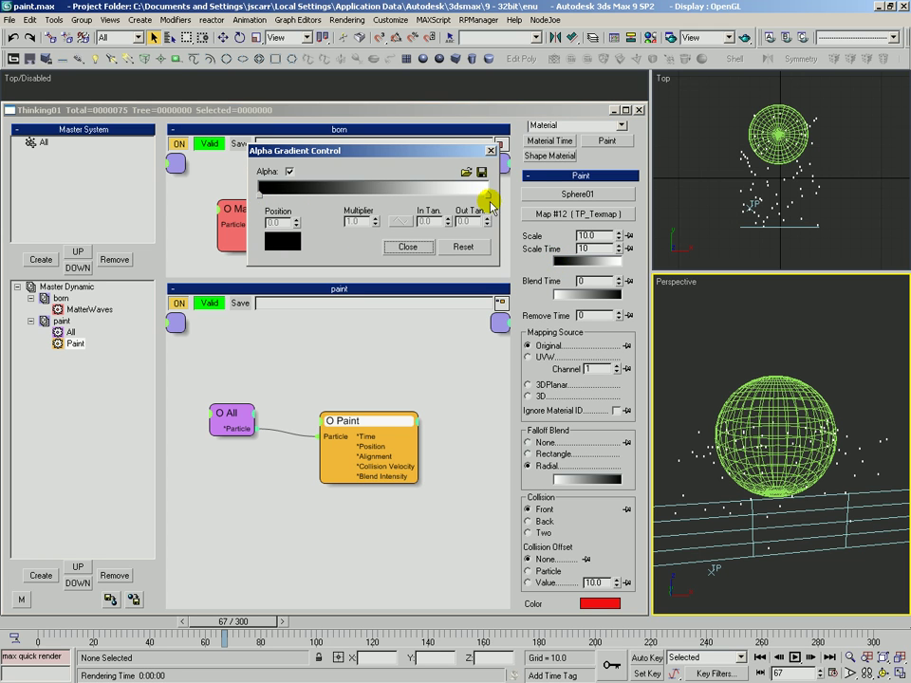
click(407, 247)
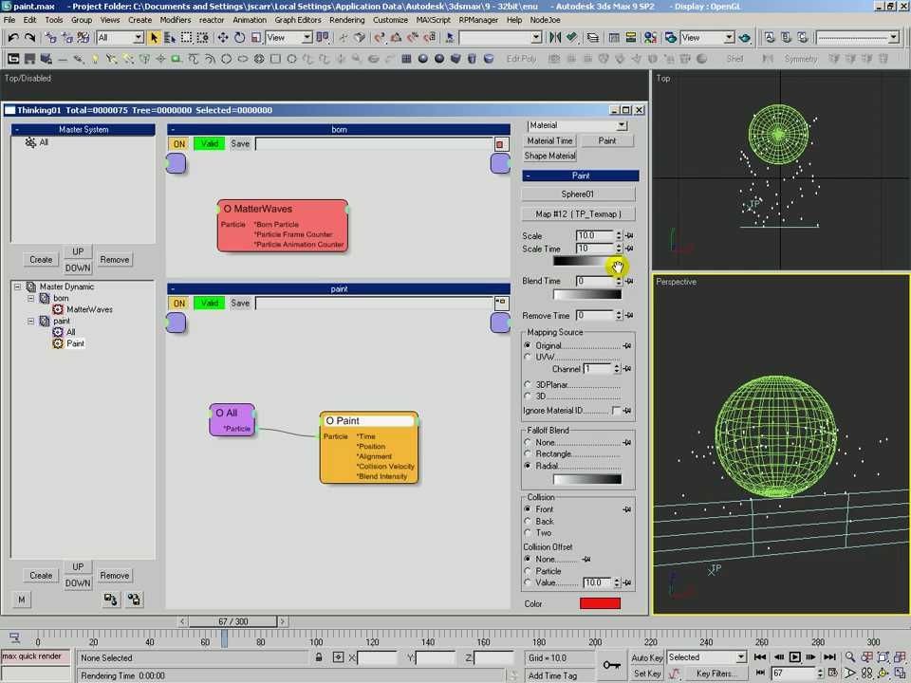
double_click(588, 235)
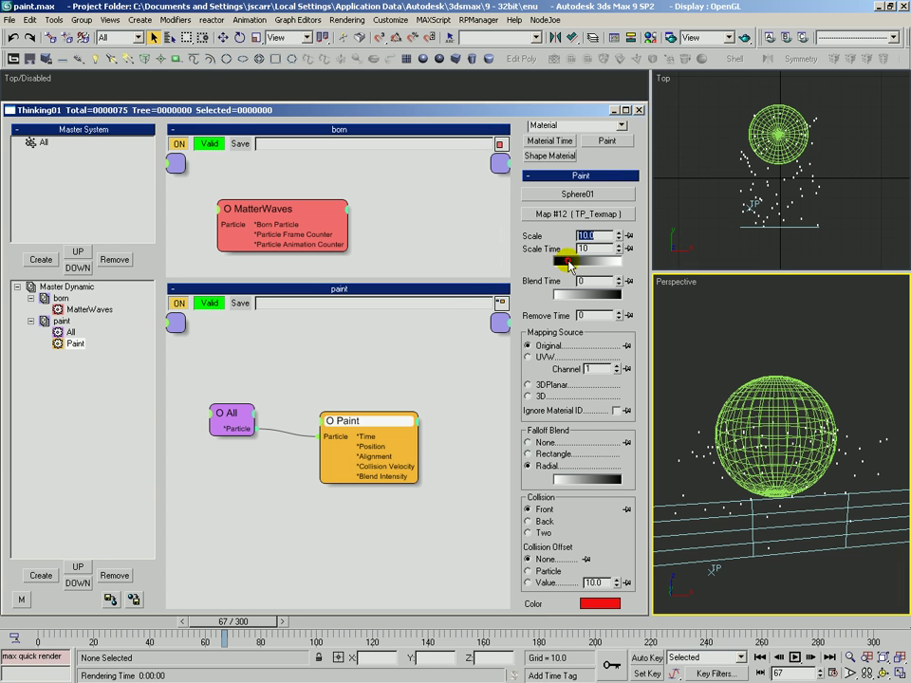
click(568, 262)
double_click(259, 195)
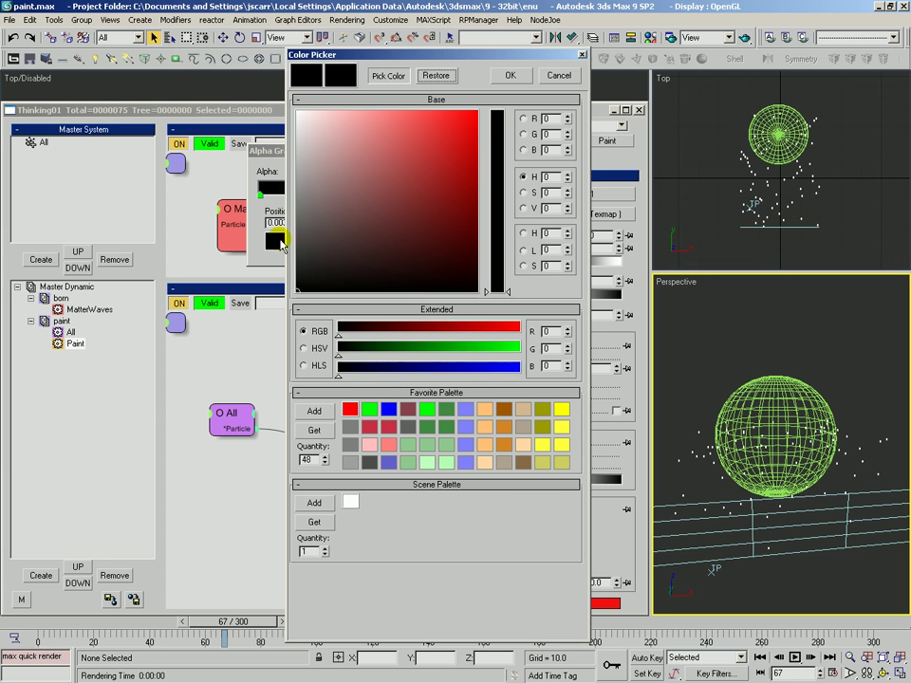
click(317, 141)
click(513, 75)
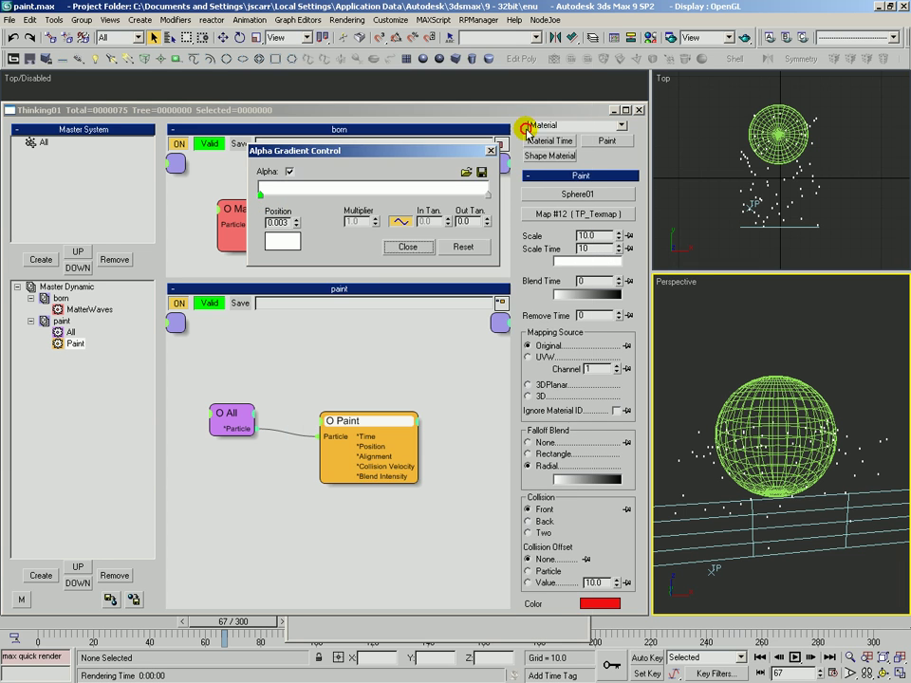
double_click(488, 195)
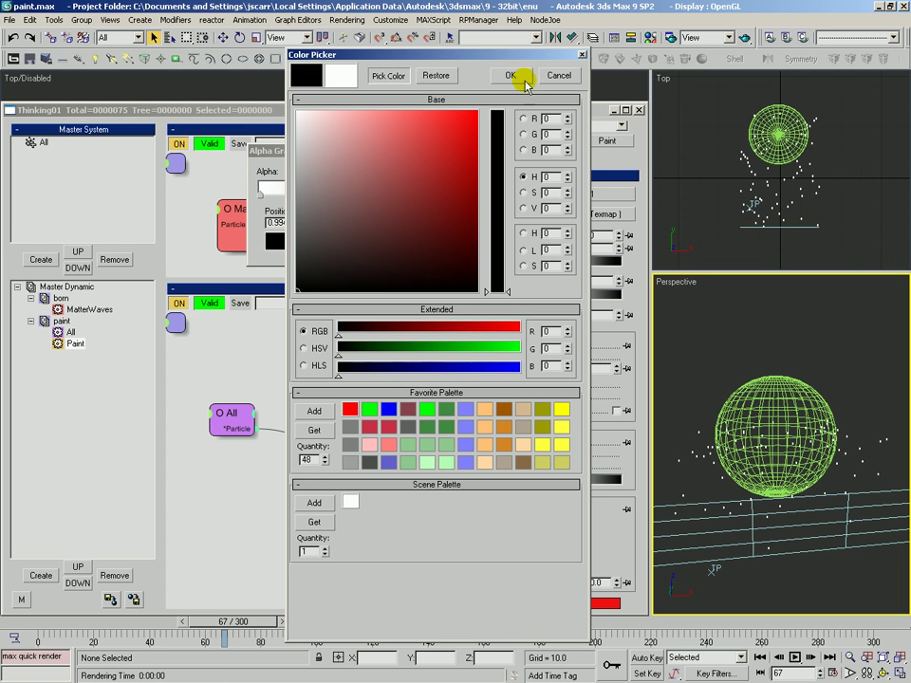
click(513, 75)
Move the time slider back to frame 40.
click(397, 248)
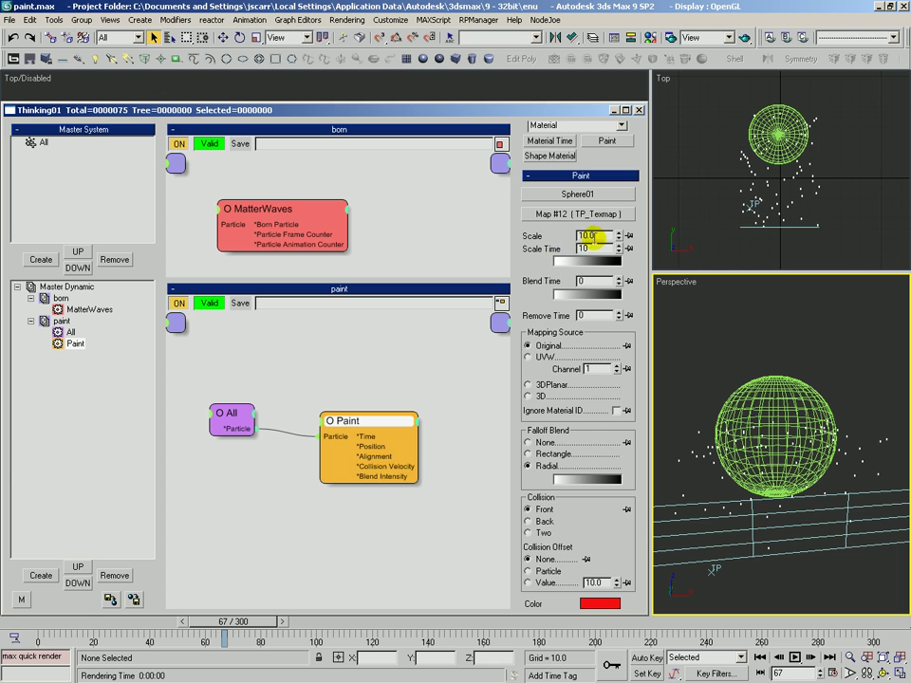
double_click(590, 236)
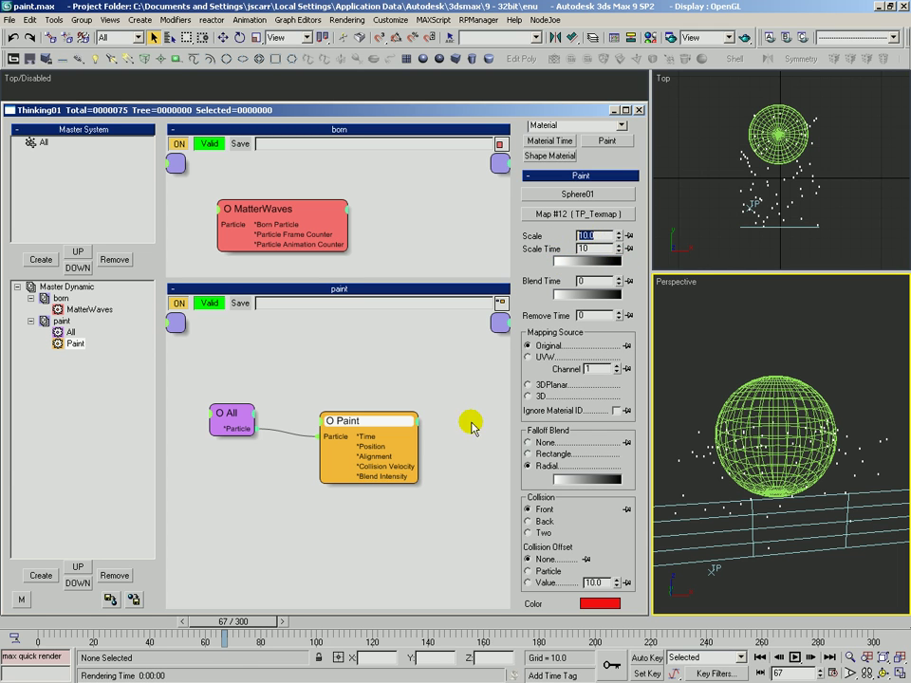
drag(220, 622, 174, 639)
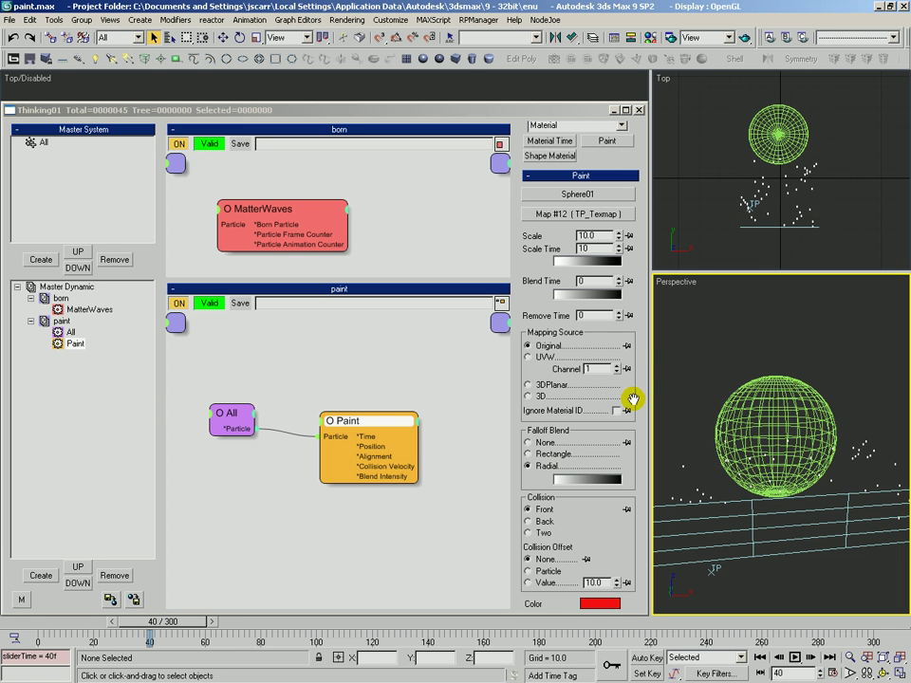
Quick-render frames 40 through 44 one frame at a time, then close the render window.
key(shift+q)
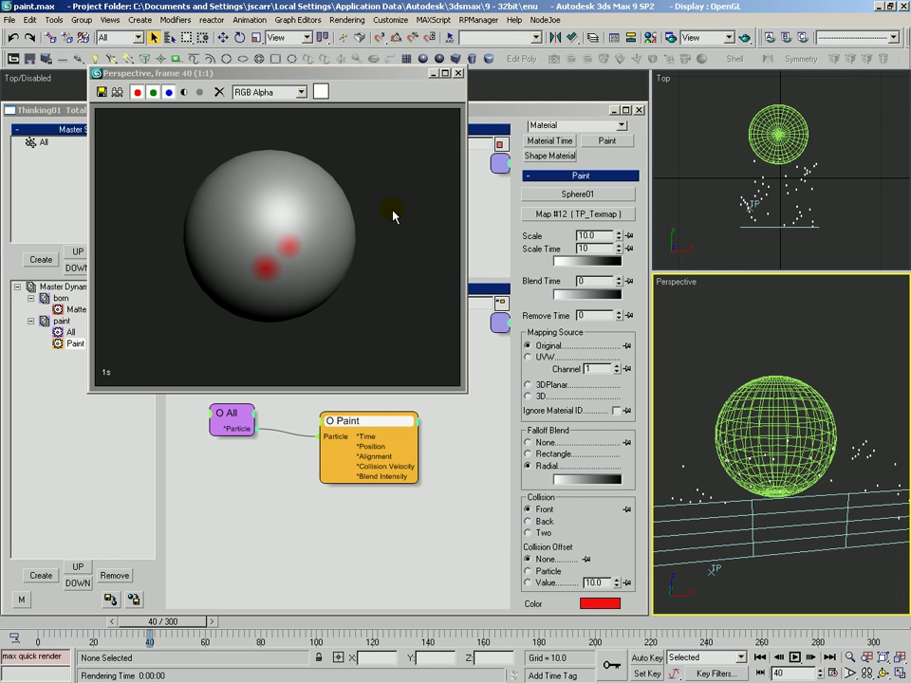
key(period)
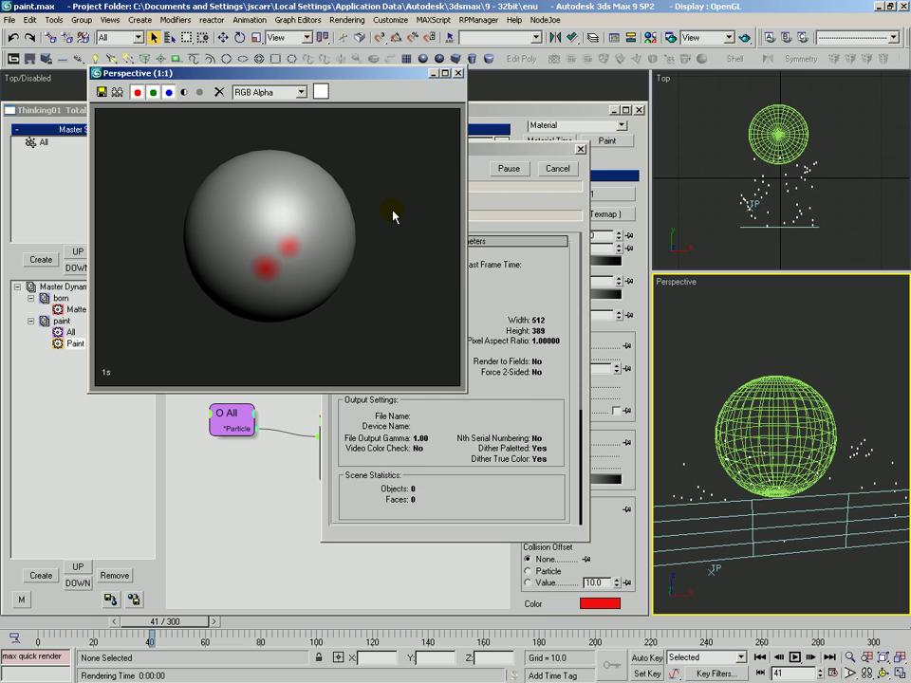
key(shift+q)
key(period)
key(shift+q)
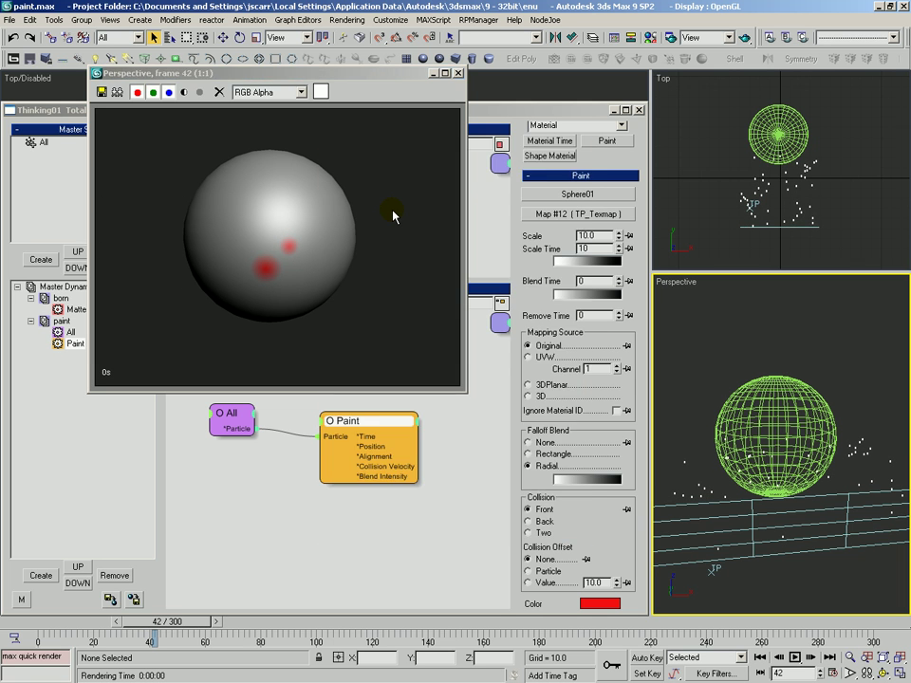
key(period)
key(shift+q)
key(period)
key(shift+q)
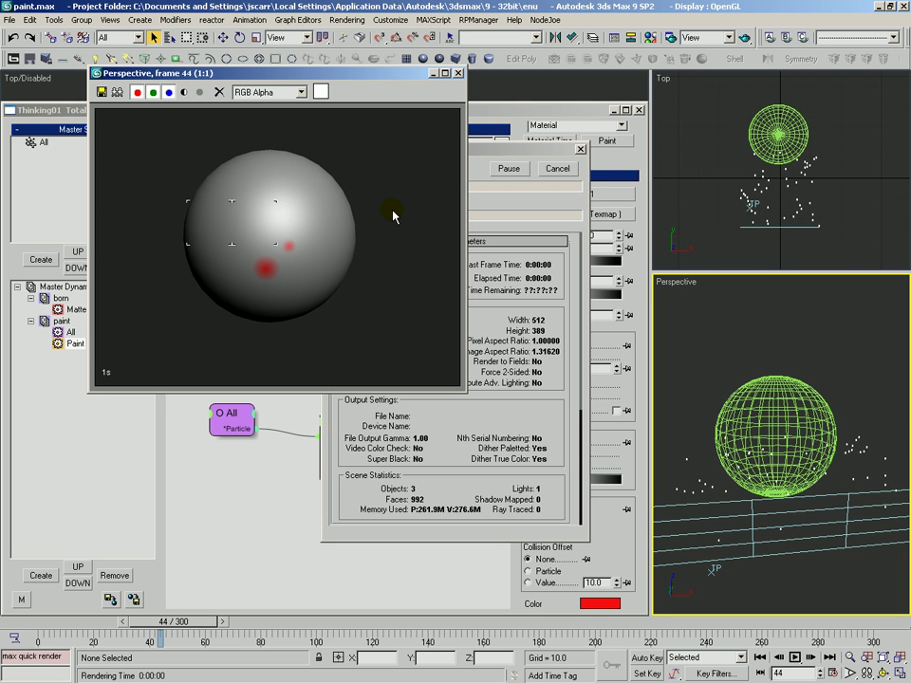
click(458, 73)
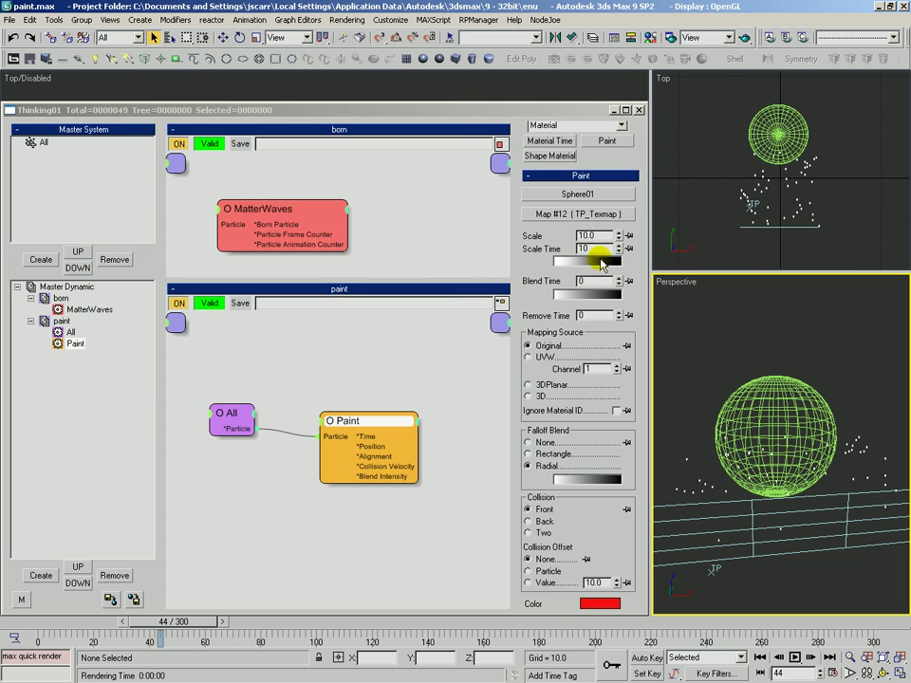
Set the Scale Time gradient's left marker to black and right marker to white.
click(588, 260)
click(260, 195)
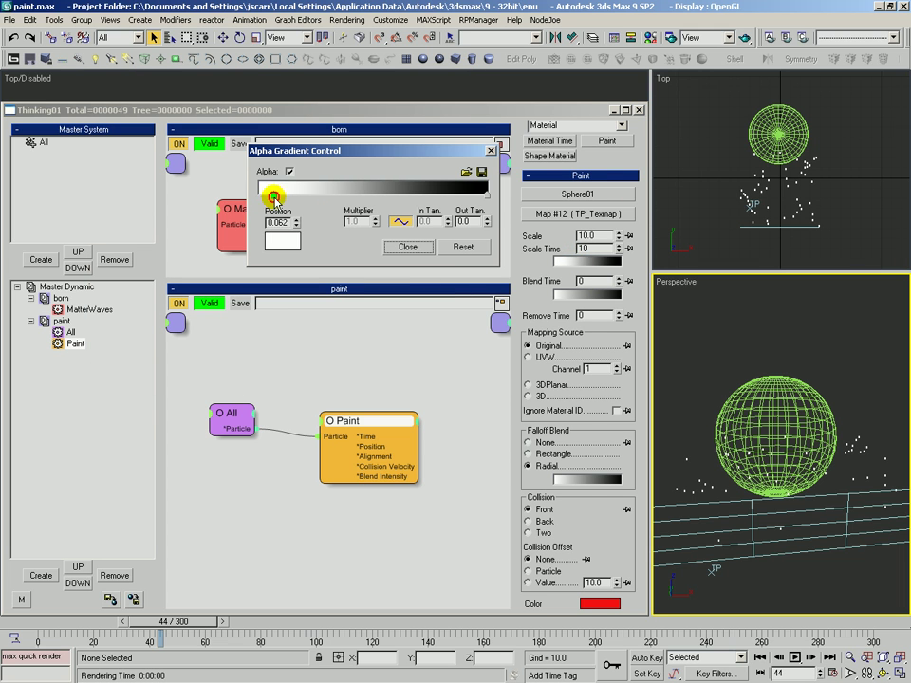
click(282, 240)
drag(296, 194, 297, 291)
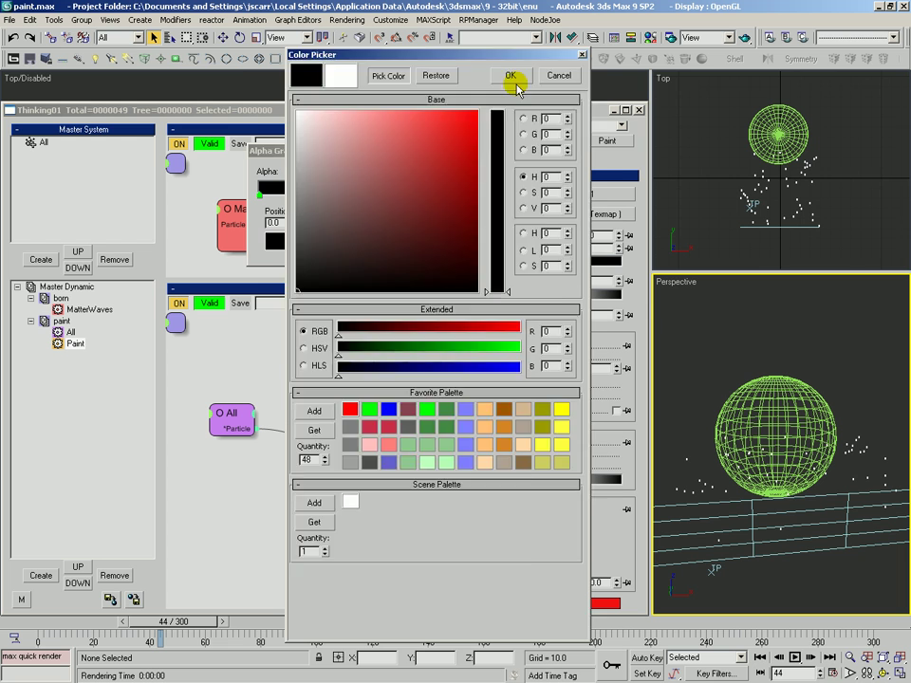
click(511, 75)
click(488, 195)
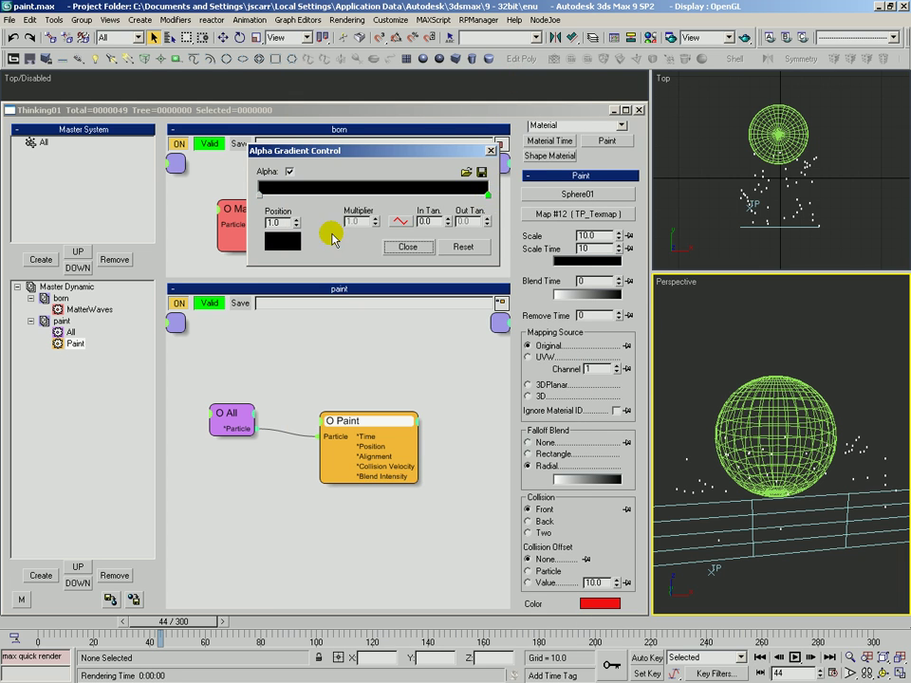
click(282, 241)
drag(345, 187, 285, 82)
click(493, 76)
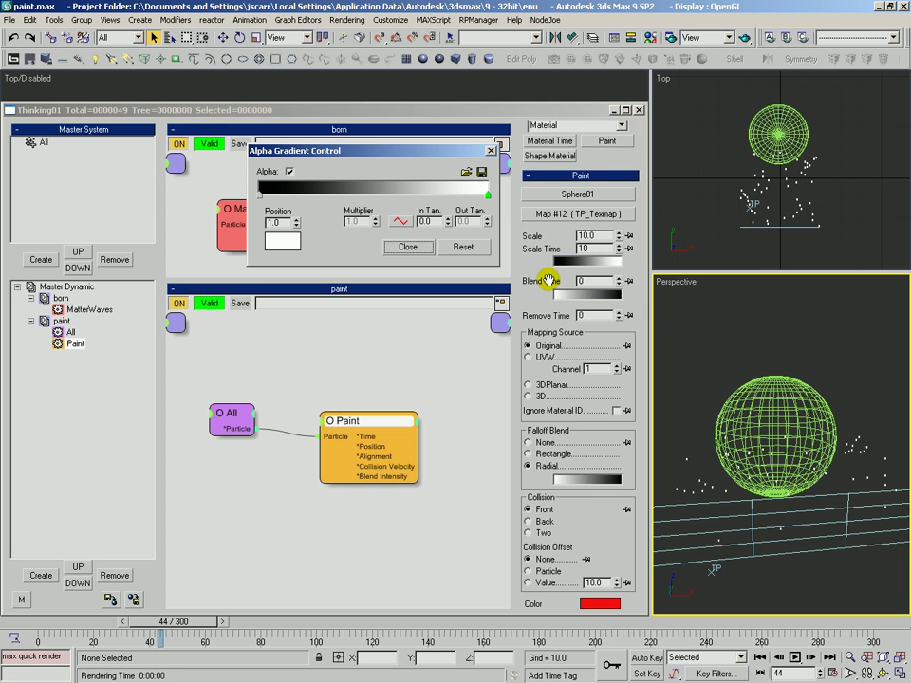
click(417, 245)
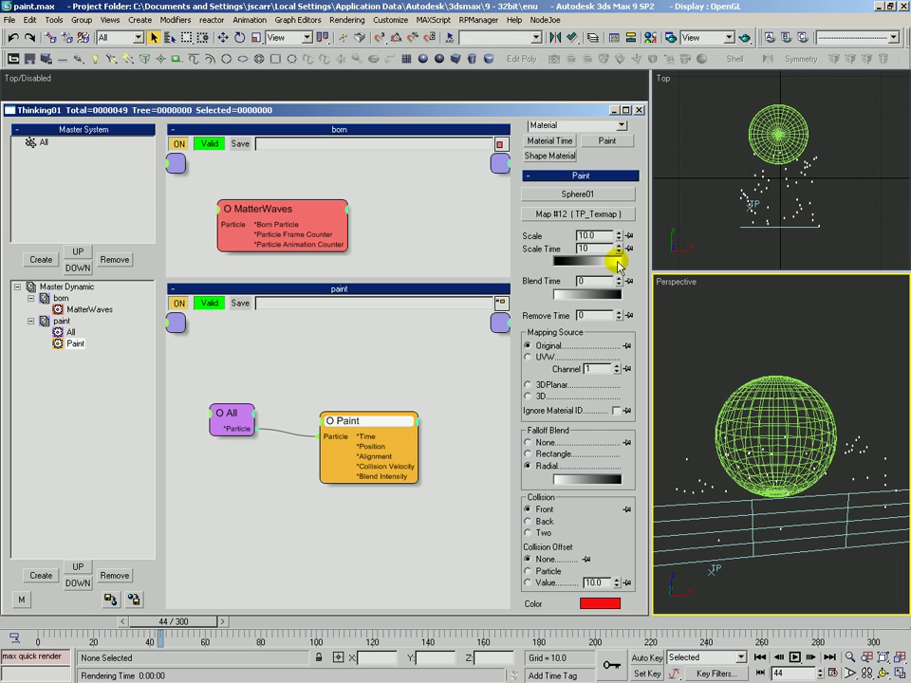
Set Scale Time to 0 and quick-render frame 55.
double_click(594, 249)
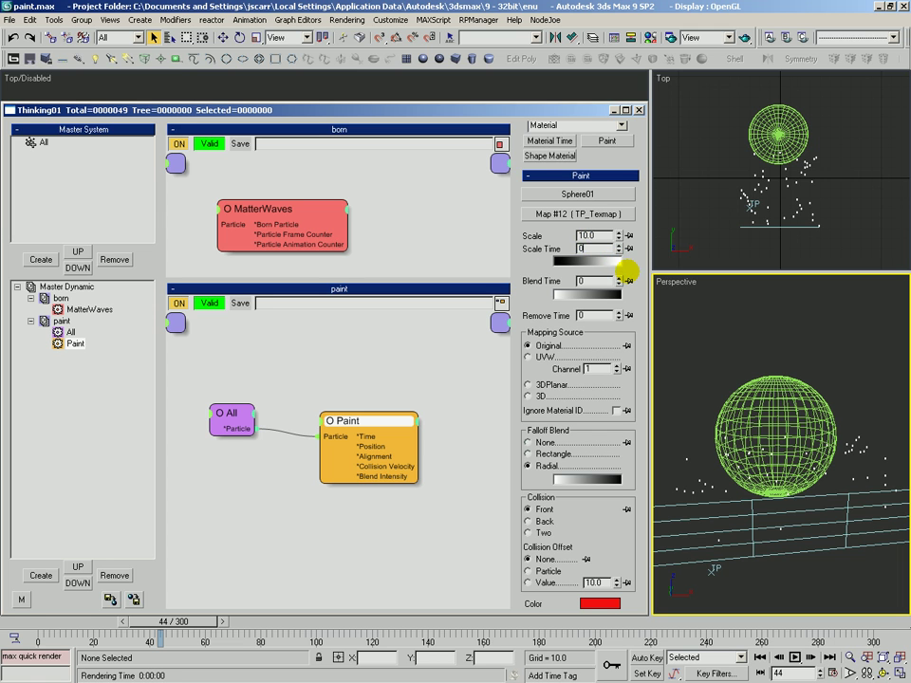
text(0)
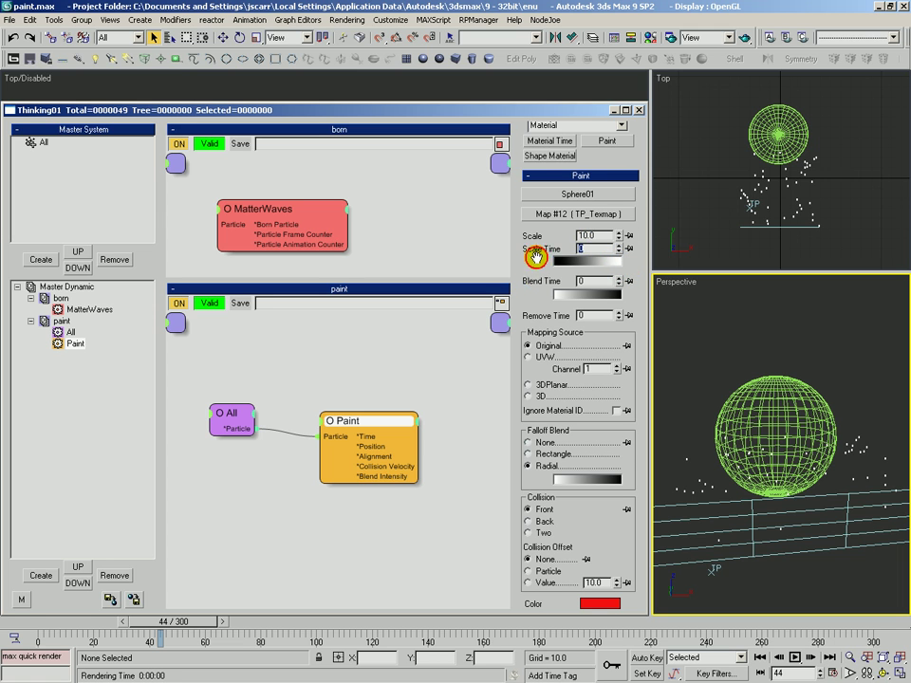
mouse_move(193, 631)
mouse_down()
mouse_move(38, 629)
mouse_move(202, 630)
mouse_up()
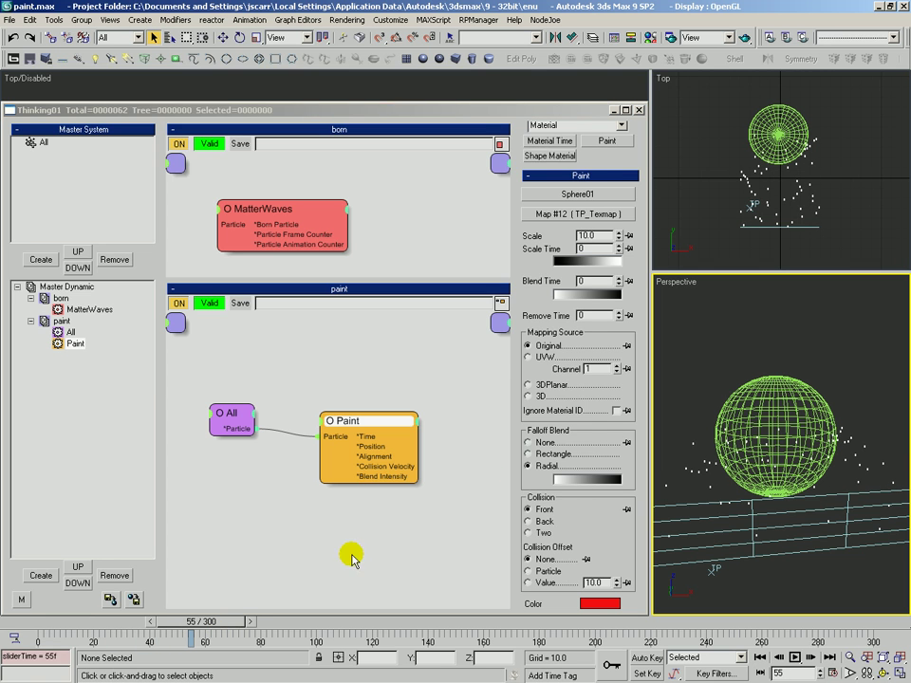
click(750, 321)
key(shift+q)
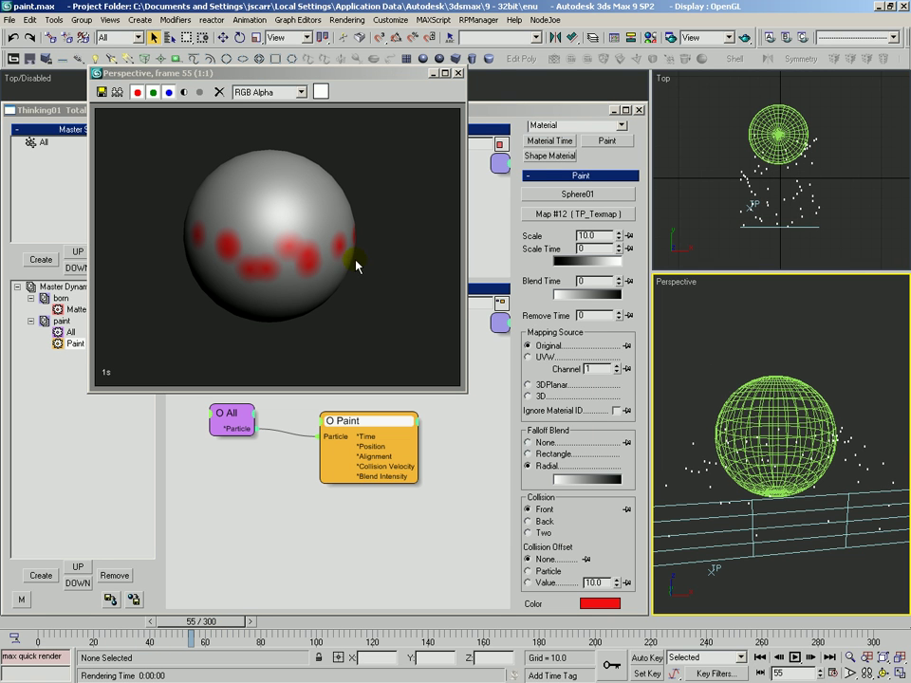
Flip the Scale Time gradient to white on the left, black on the right, and re-render frame 55.
click(560, 264)
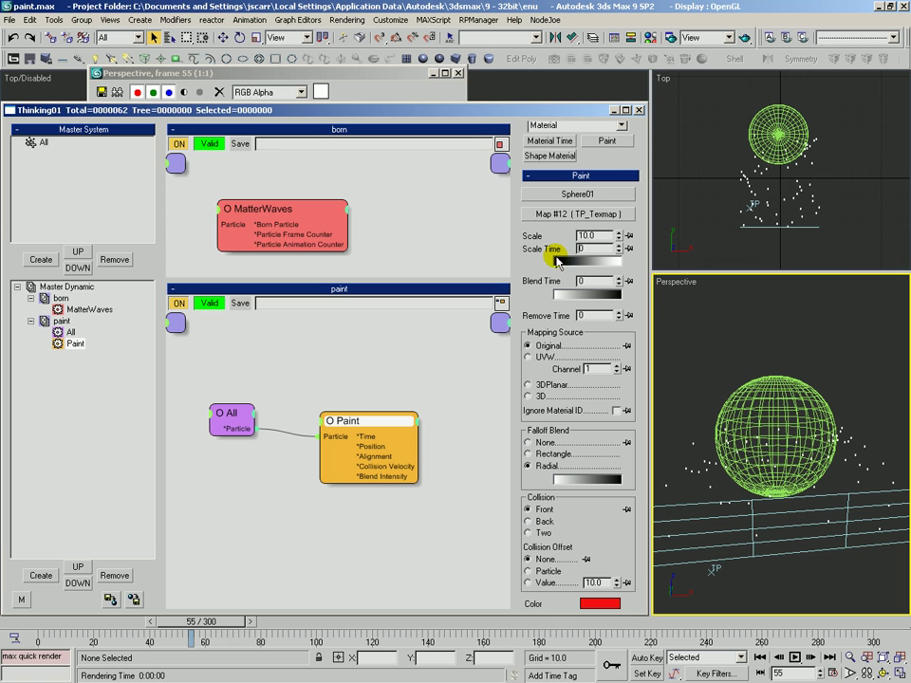
click(564, 262)
click(259, 195)
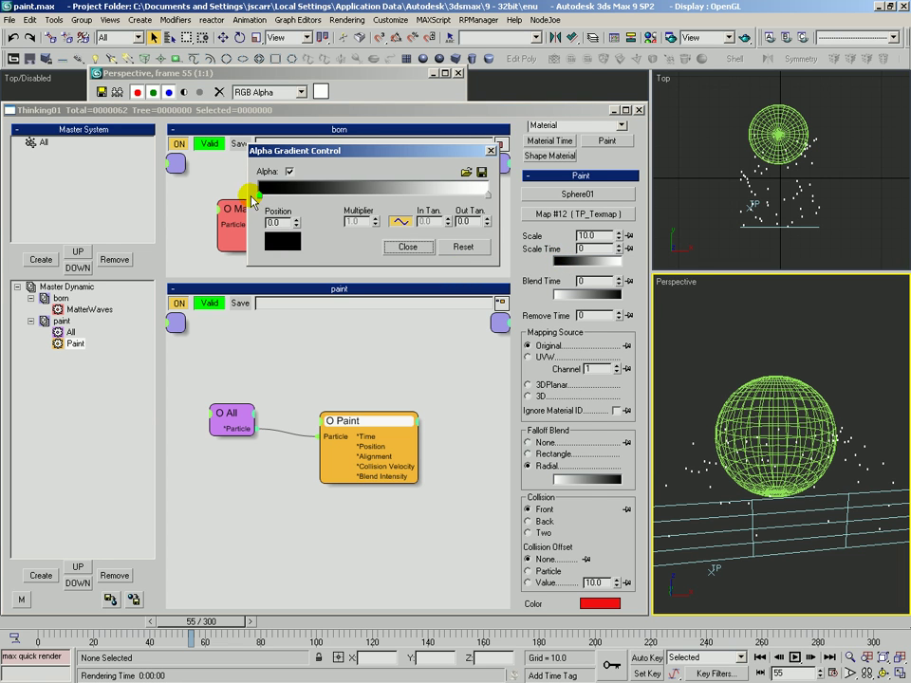
click(282, 241)
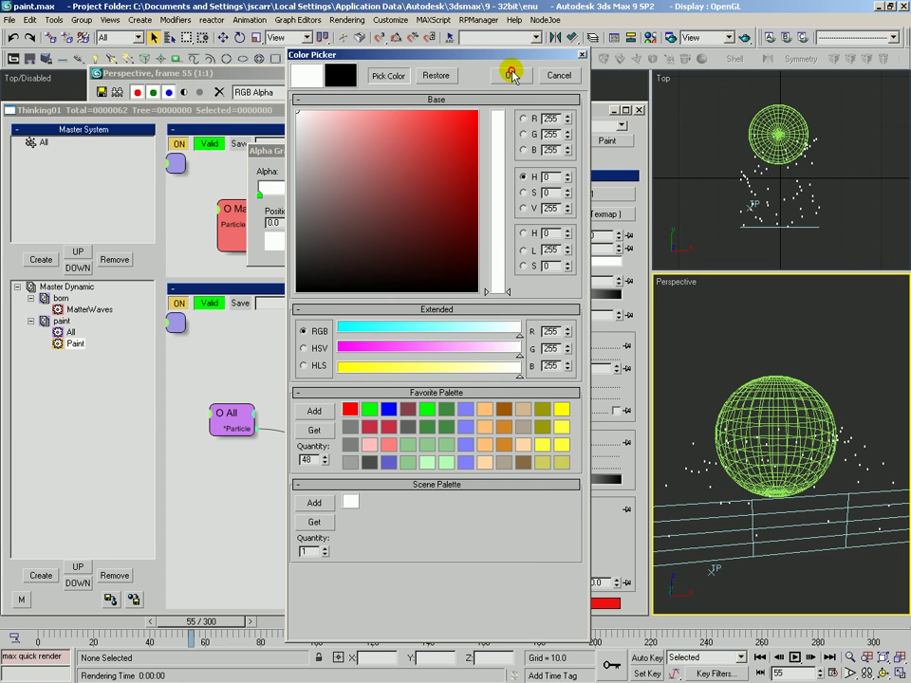
click(510, 75)
click(485, 194)
click(281, 247)
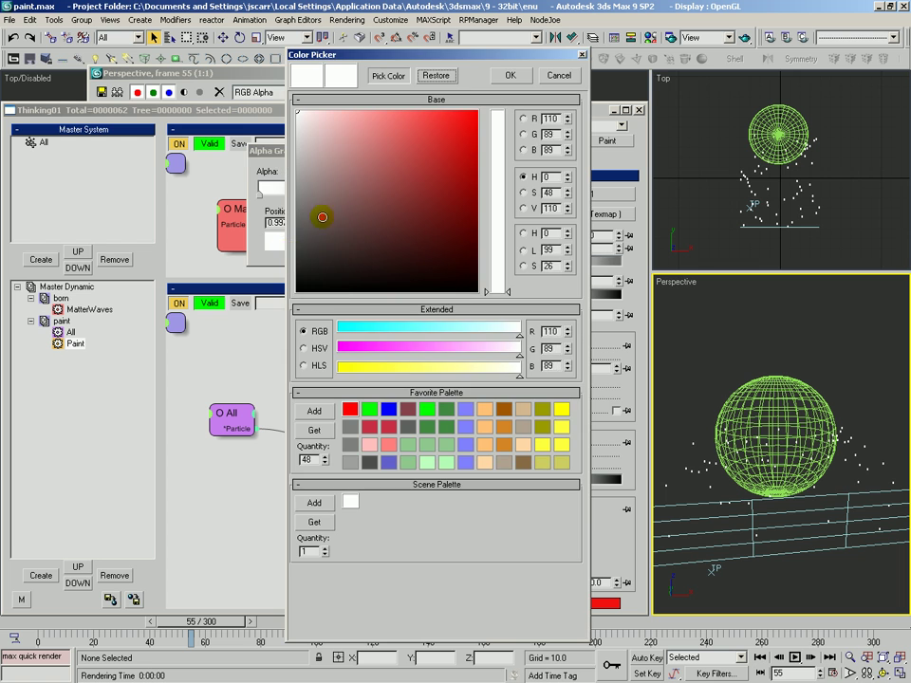
click(314, 289)
click(509, 75)
click(407, 246)
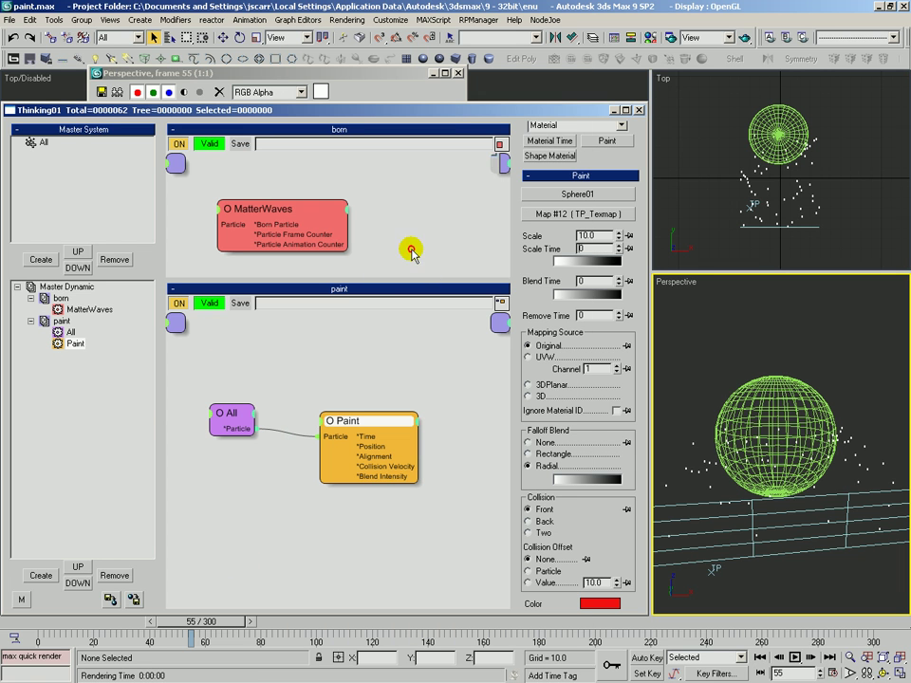
drag(156, 624, 200, 626)
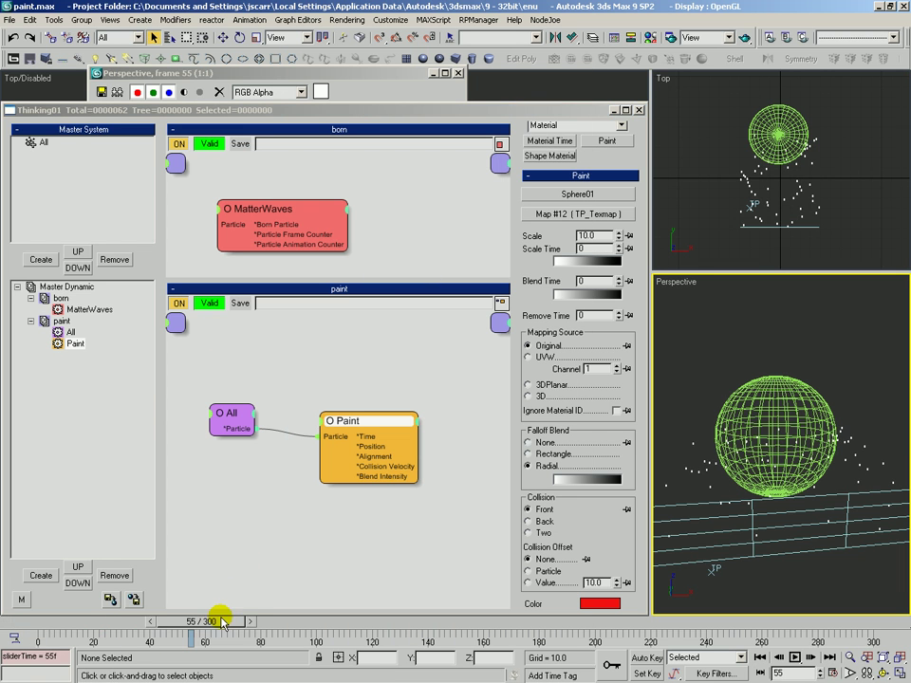
key(shift+q)
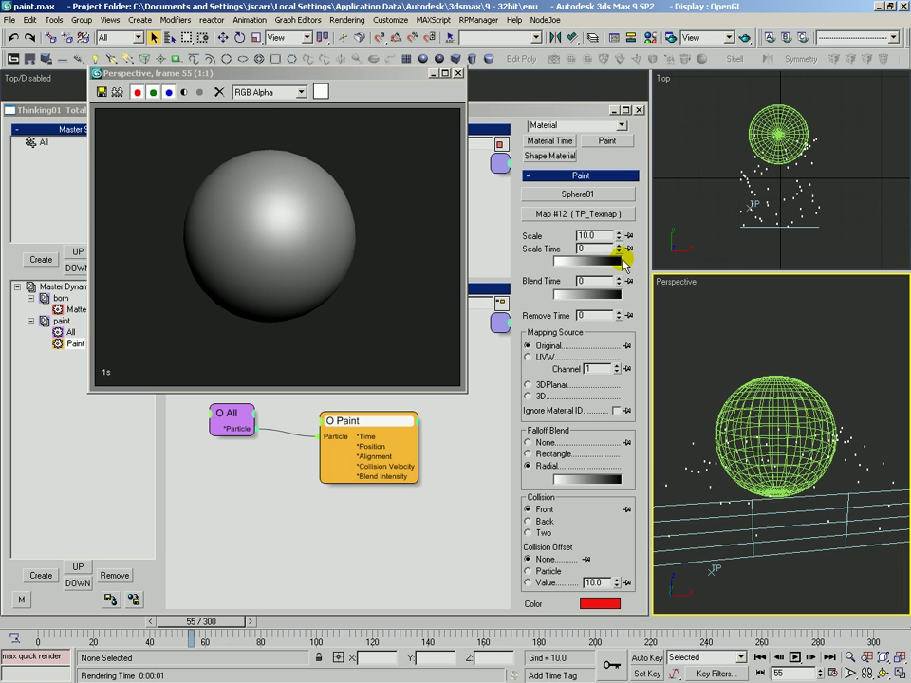
Restore the Scale Time gradient to black on the left and white on the right.
click(549, 261)
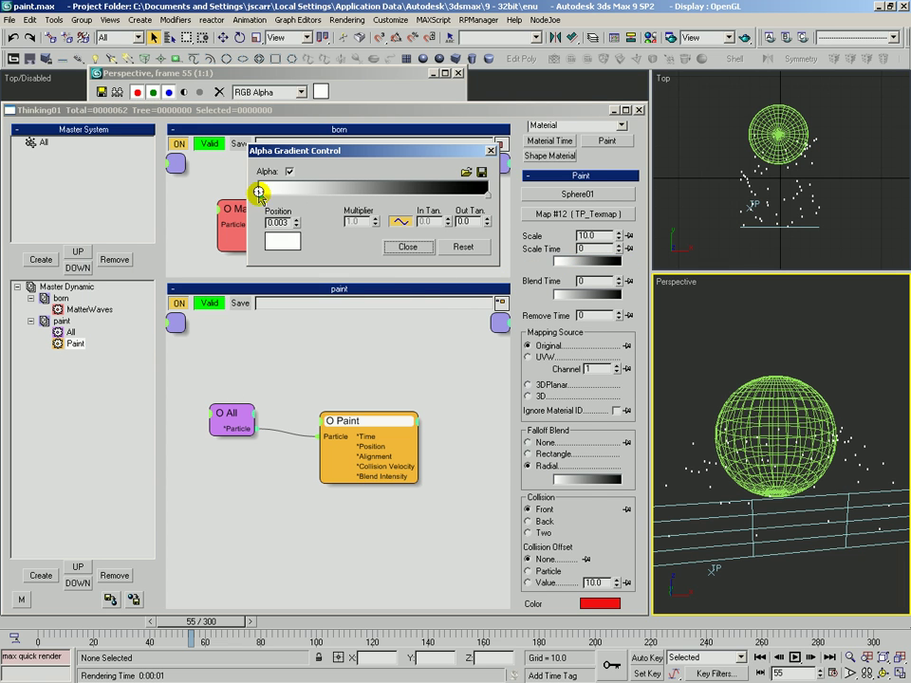
click(282, 241)
click(336, 194)
click(495, 105)
click(503, 115)
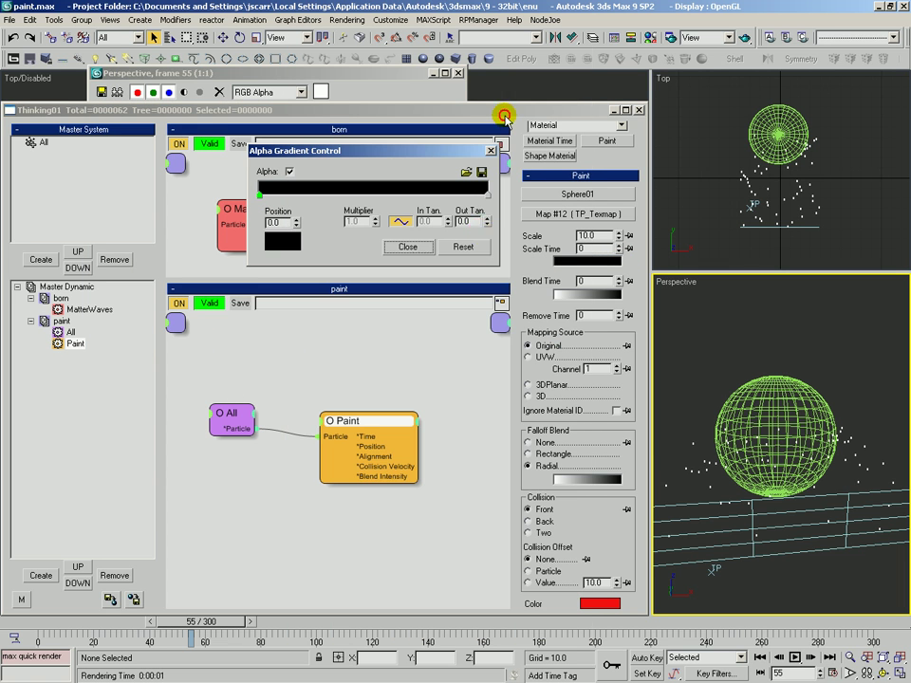
click(270, 245)
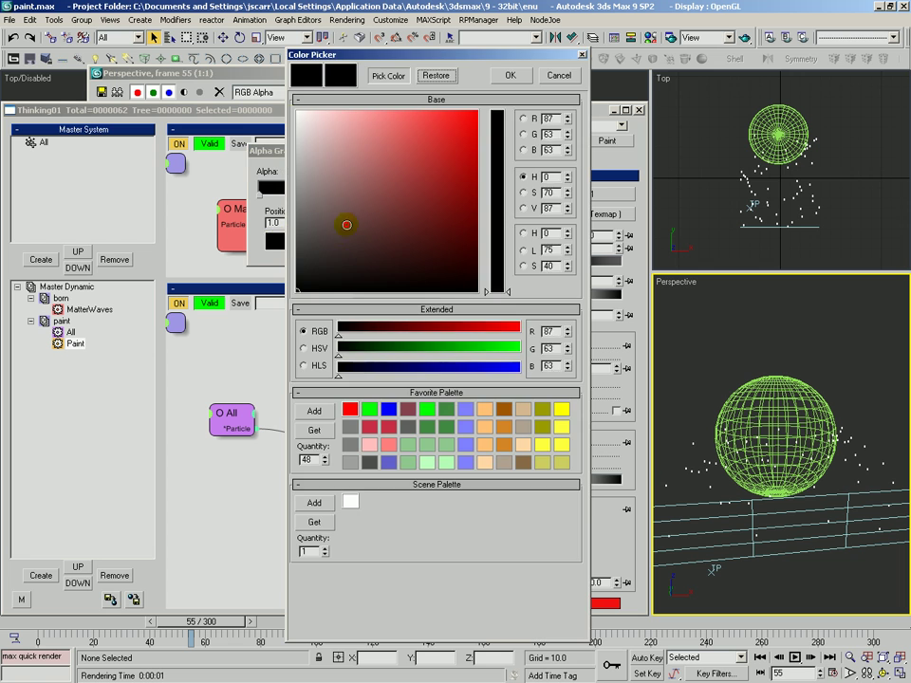
click(301, 106)
click(512, 75)
click(407, 248)
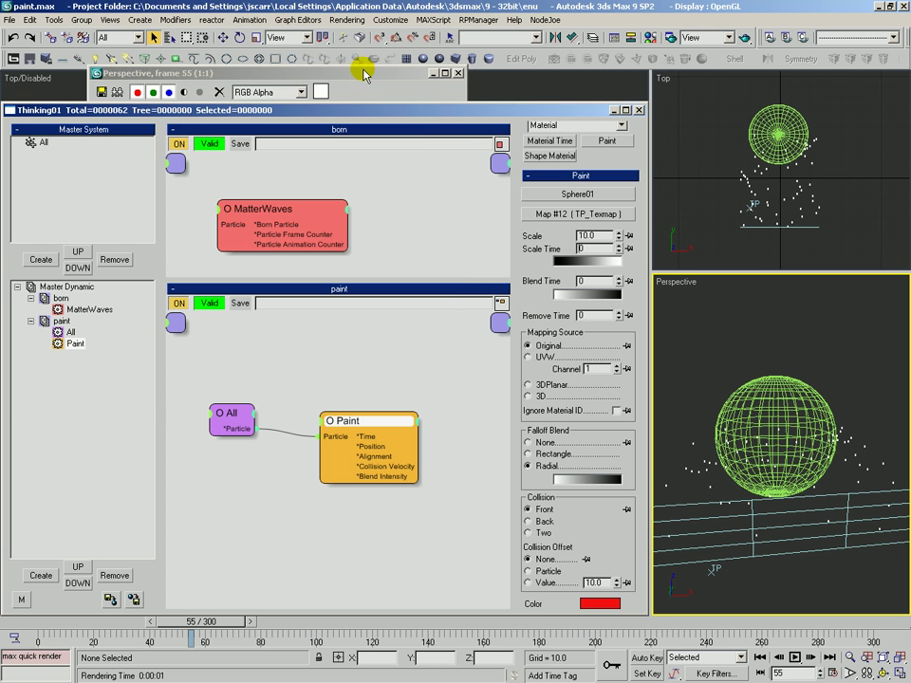
Close the frame 55 render, raise the Paint operator's Blend Time to 10, and go to frame 41.
drag(364, 72, 393, 56)
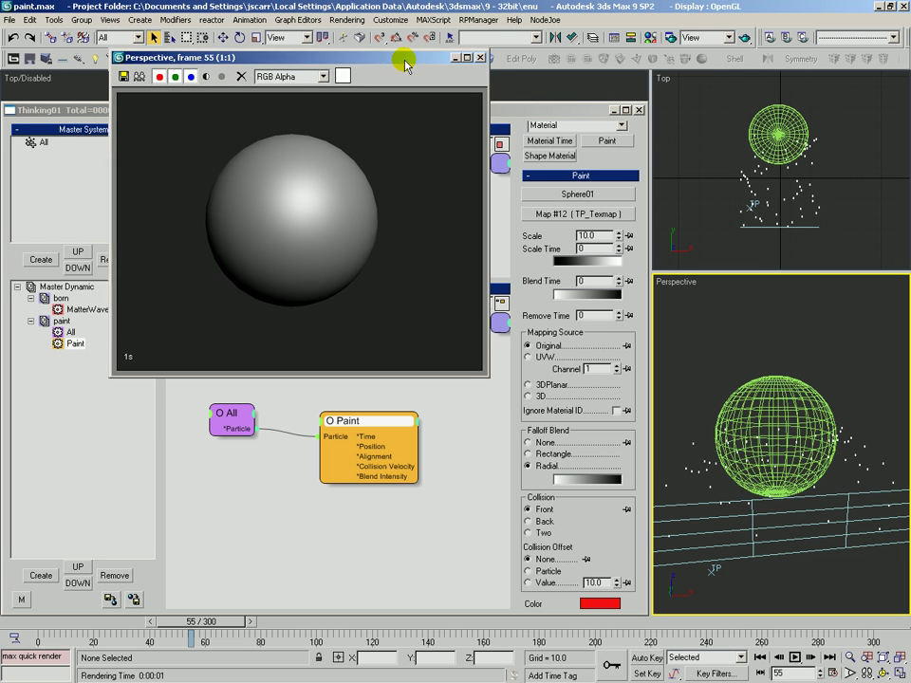
click(476, 55)
scroll(537, 249, down, 1)
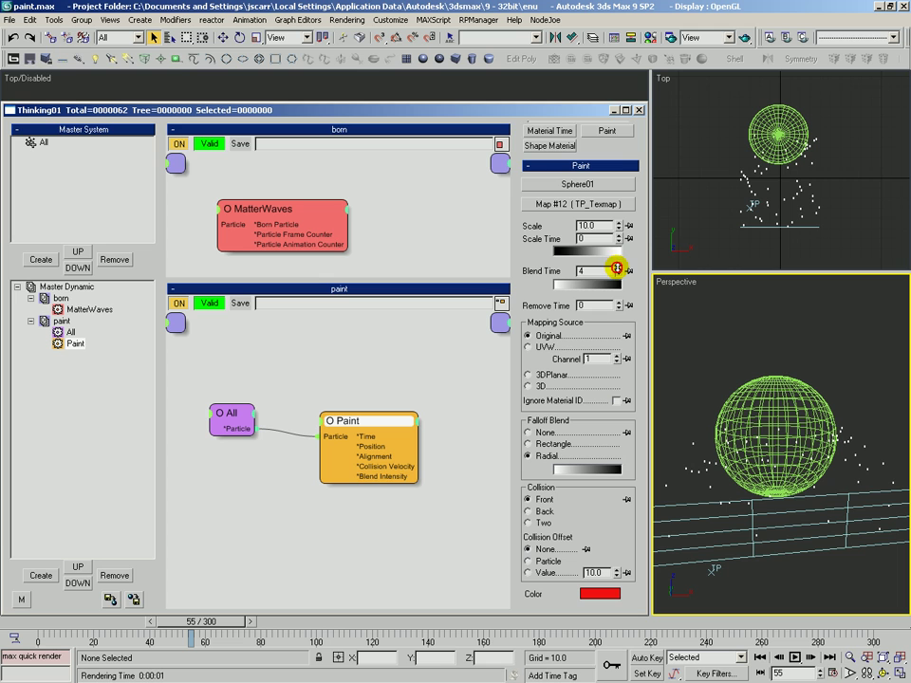
drag(617, 268, 461, 197)
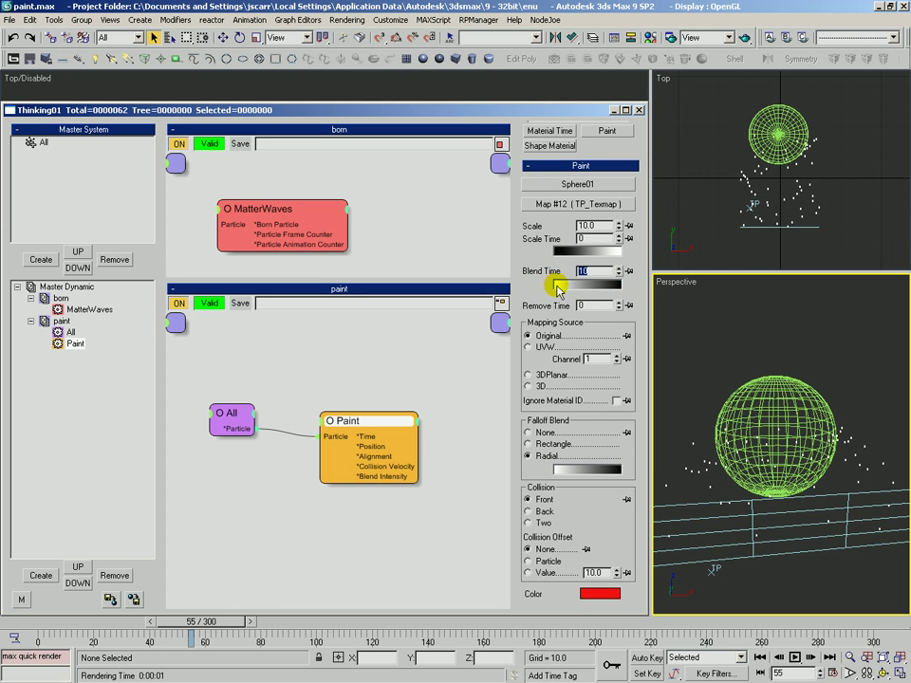
drag(187, 622, 154, 625)
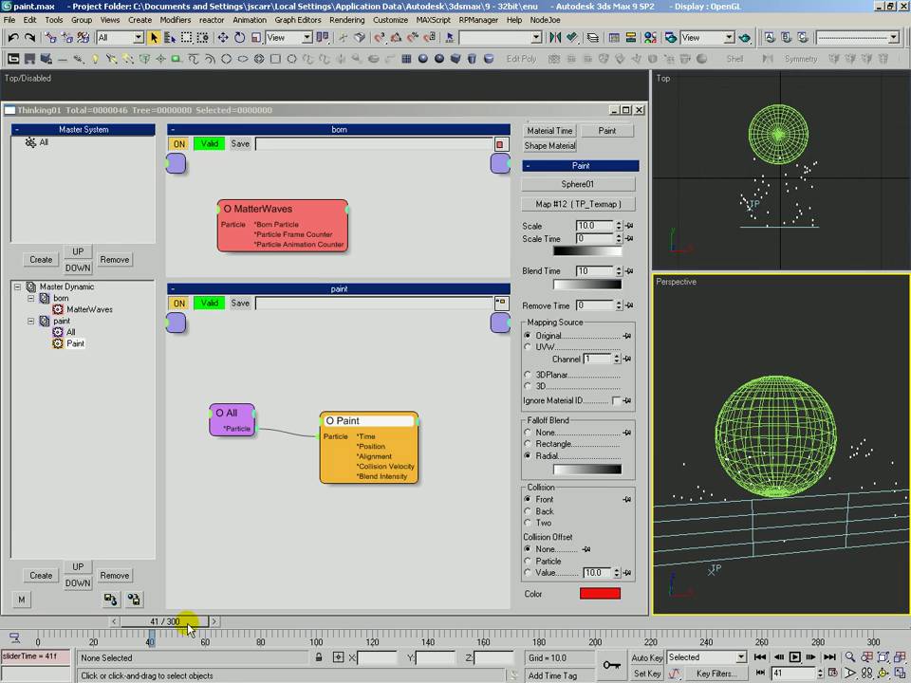
Quick-render frames 41, 43 and 45 while stepping forward, then close the render window.
key(shift+q)
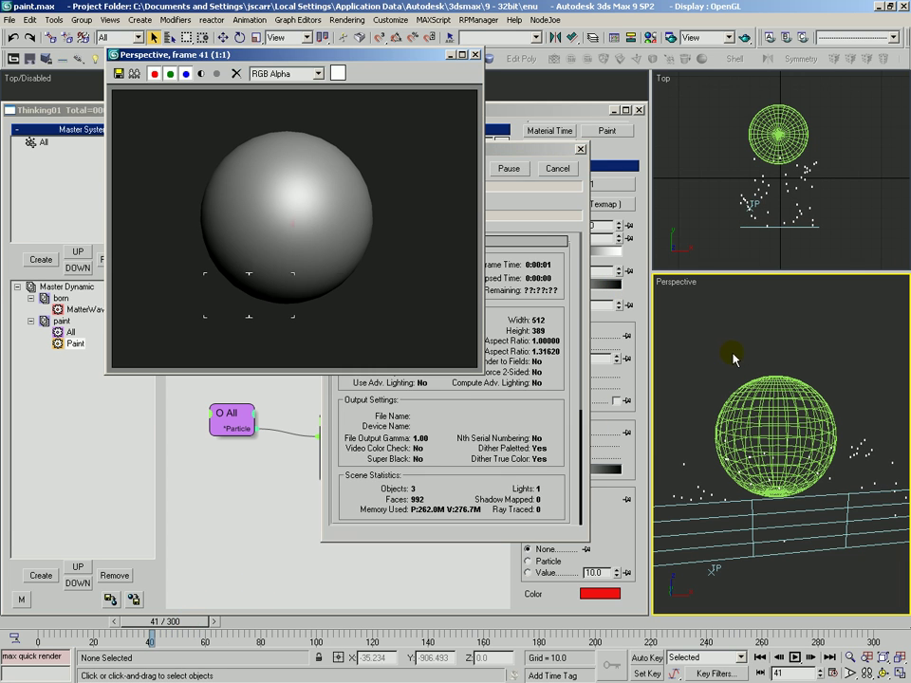
click(218, 624)
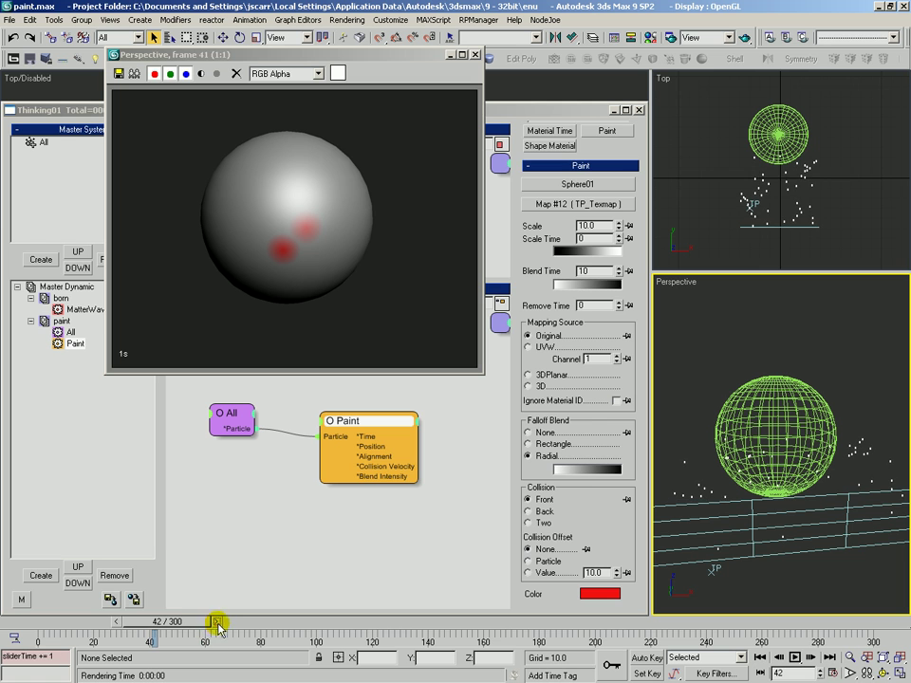
click(217, 624)
key(shift+q)
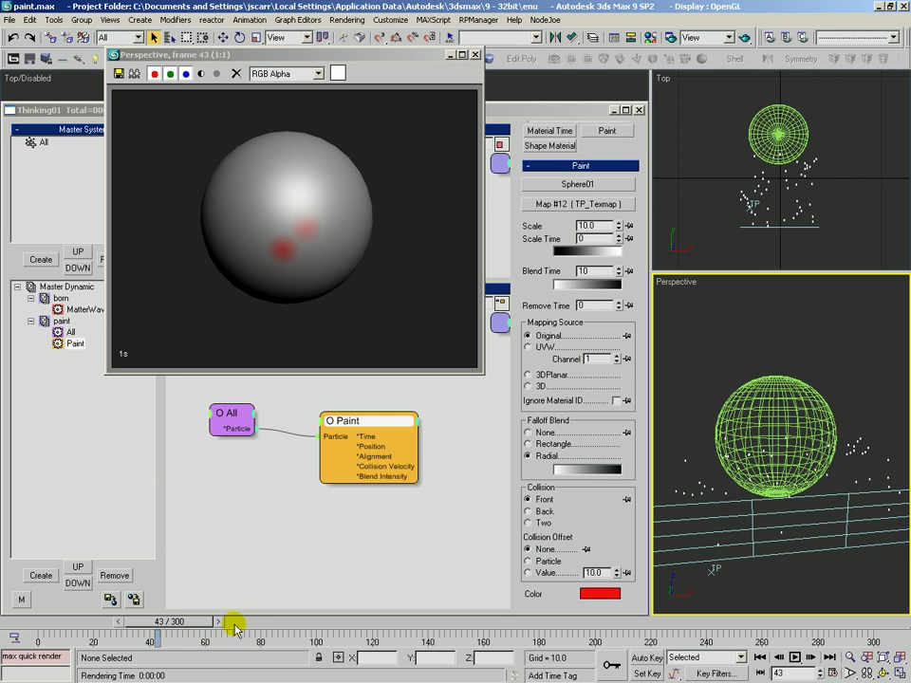
click(220, 623)
click(222, 623)
key(shift+q)
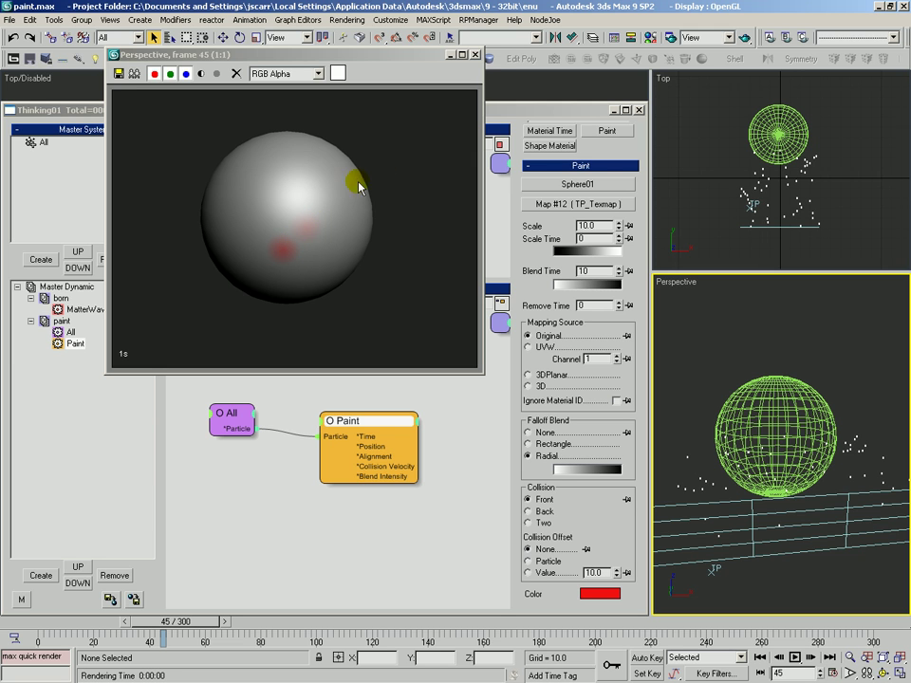
click(475, 55)
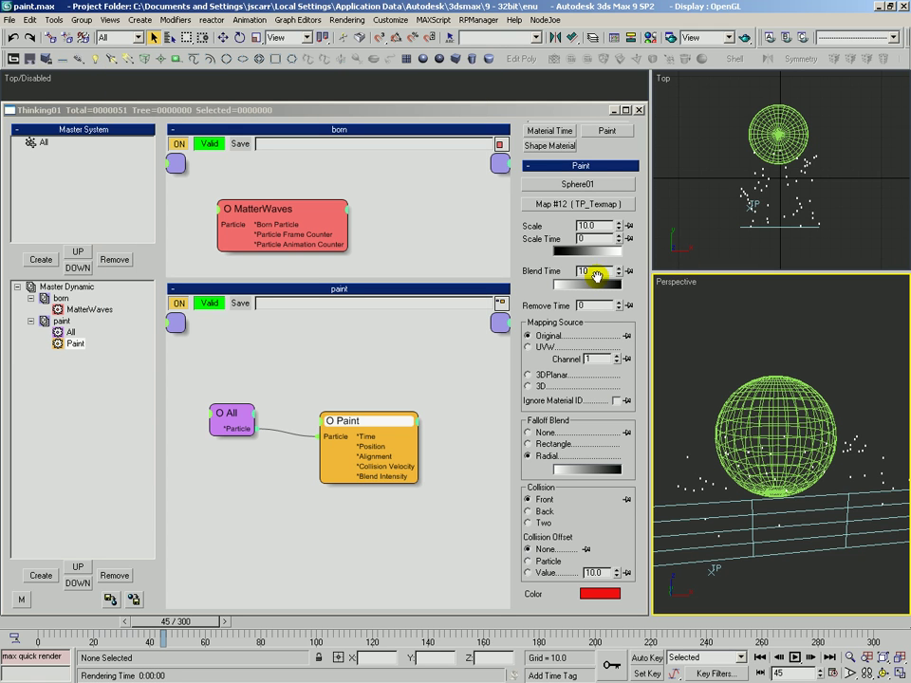
Enter 1 in Blend Time and Remove Time, raise Remove Time to 4, and preview frame 33.
double_click(586, 270)
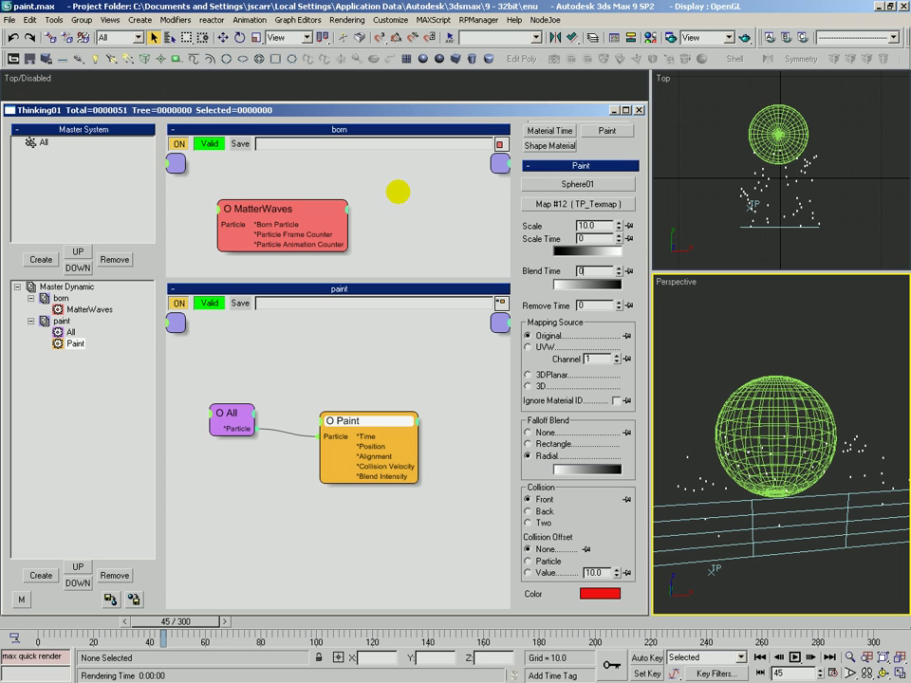
text(1)
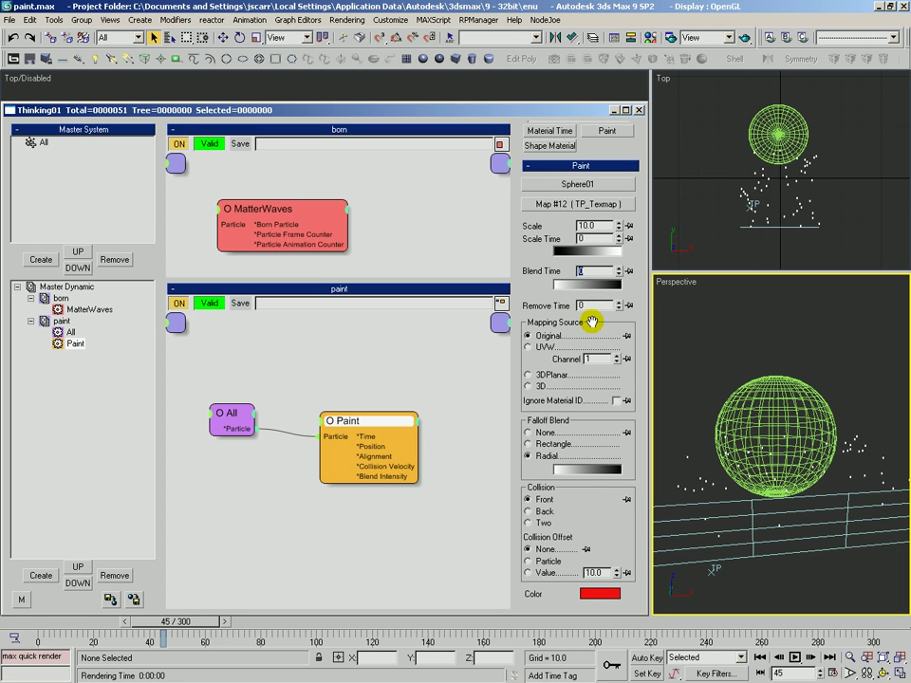
double_click(584, 305)
text(1)
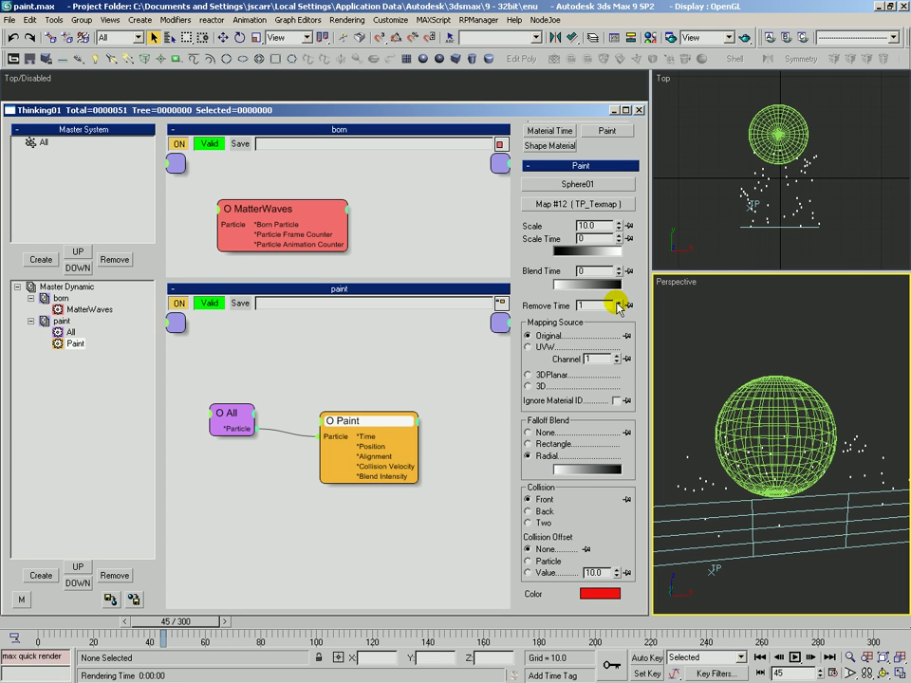
click(618, 302)
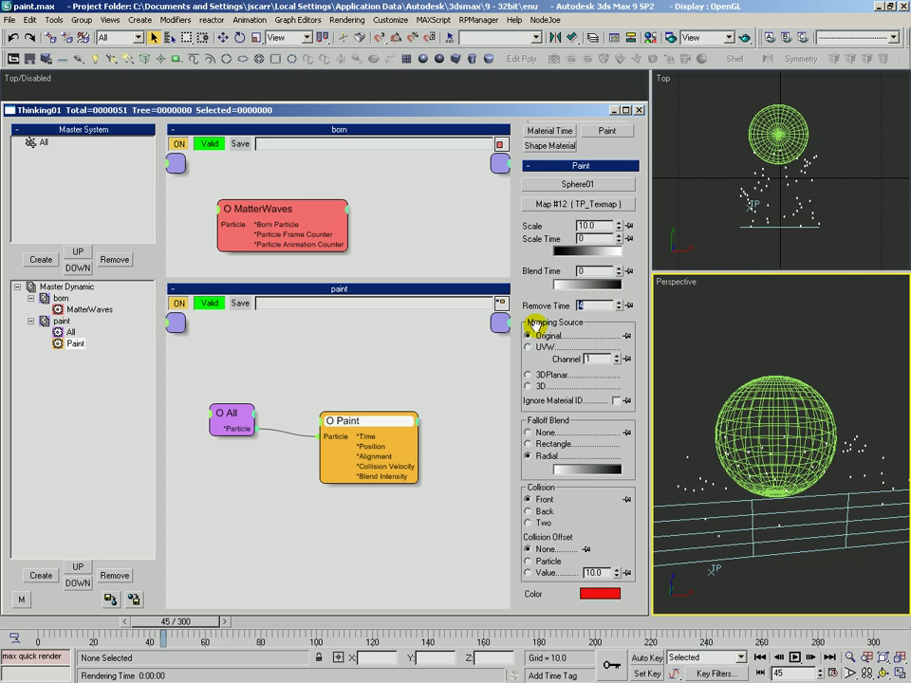
drag(174, 643, 144, 642)
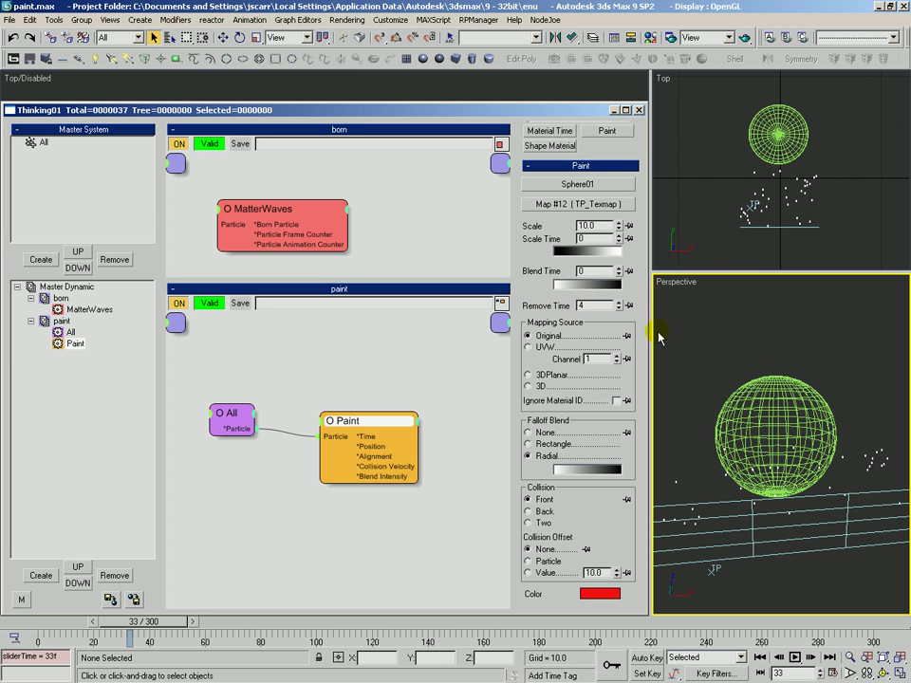
click(370, 218)
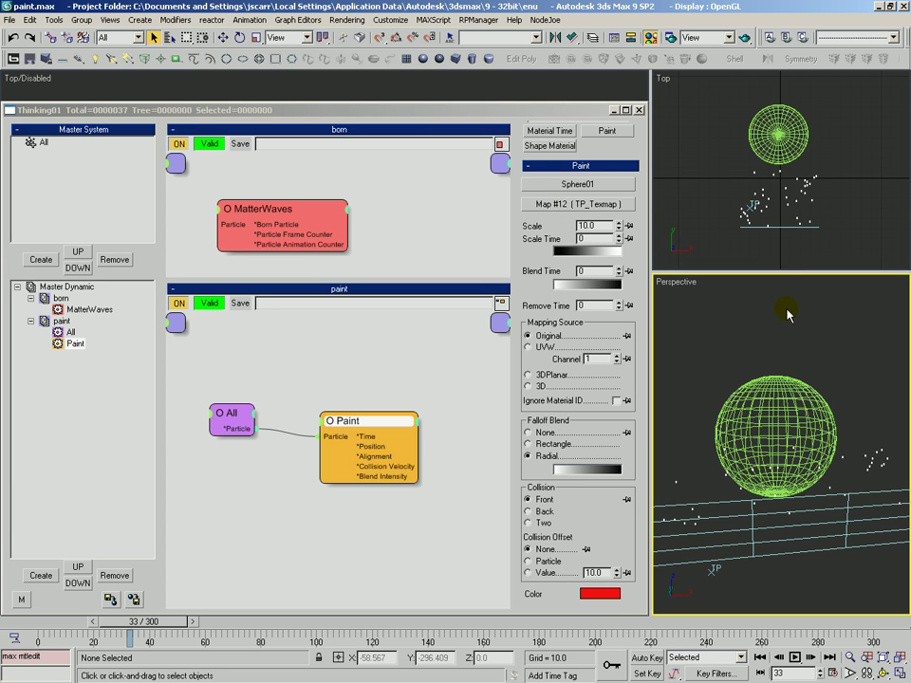
Open the Material Editor and look through the Cellular, SuperNoise and Gradient Ramp maps.
key(m)
click(676, 191)
click(750, 190)
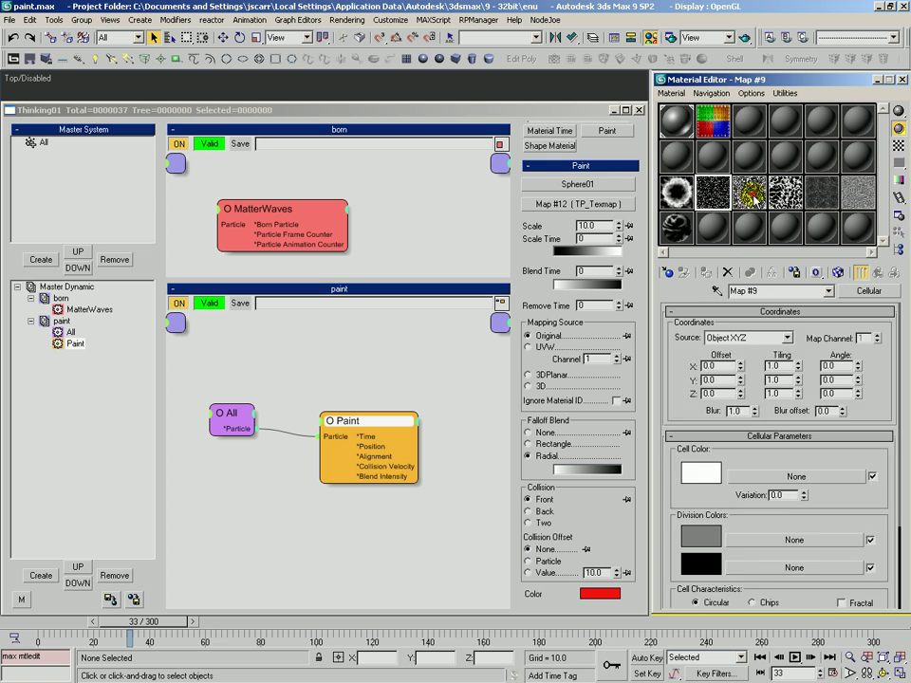
click(807, 199)
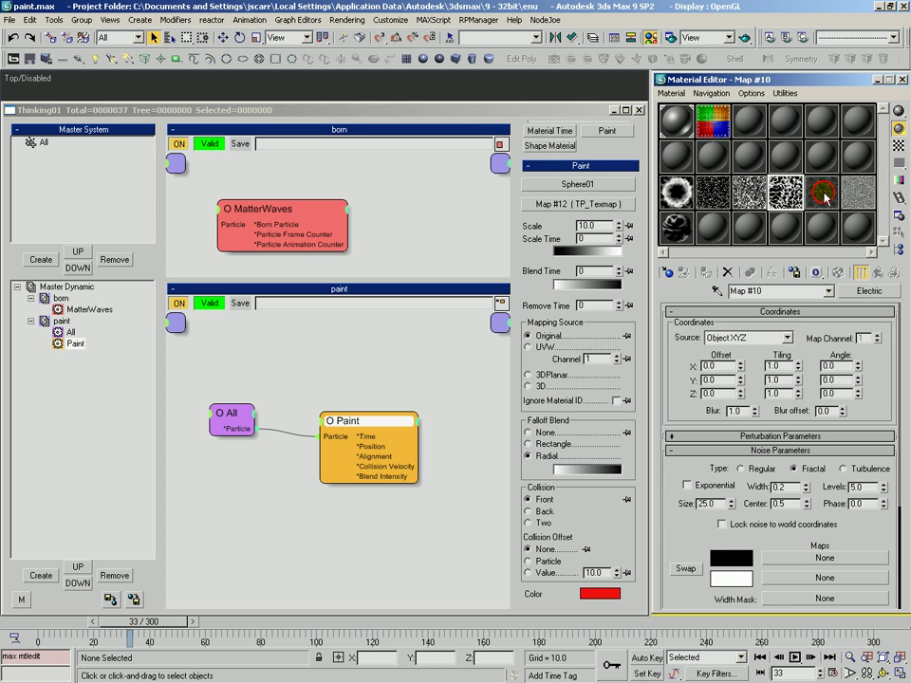
click(677, 193)
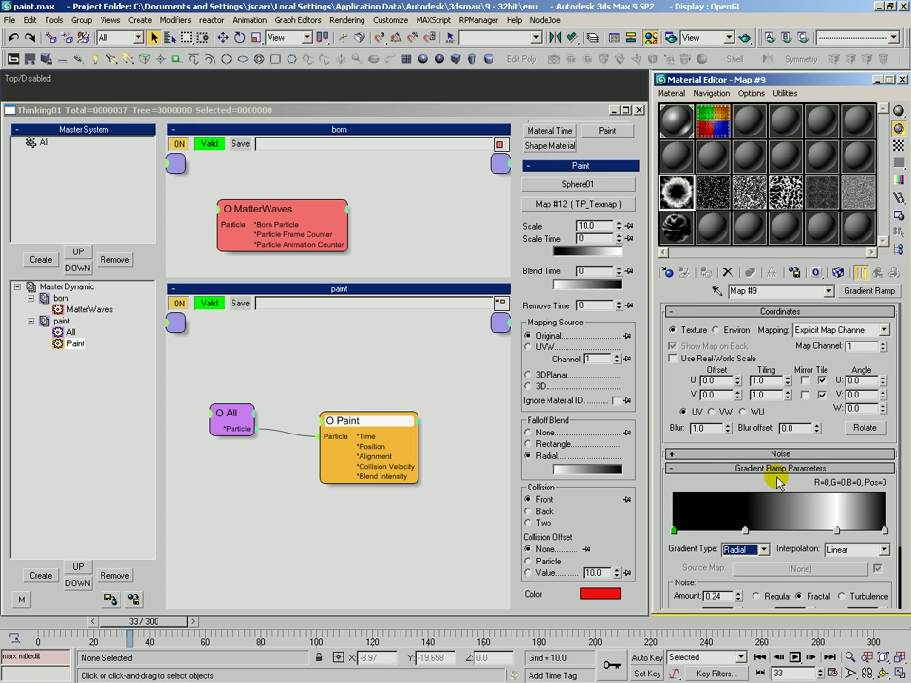
Expand the Gradient Ramp's Output rollout, then return to 13 - Default's TP_Texmap diffuse map.
click(768, 475)
click(748, 484)
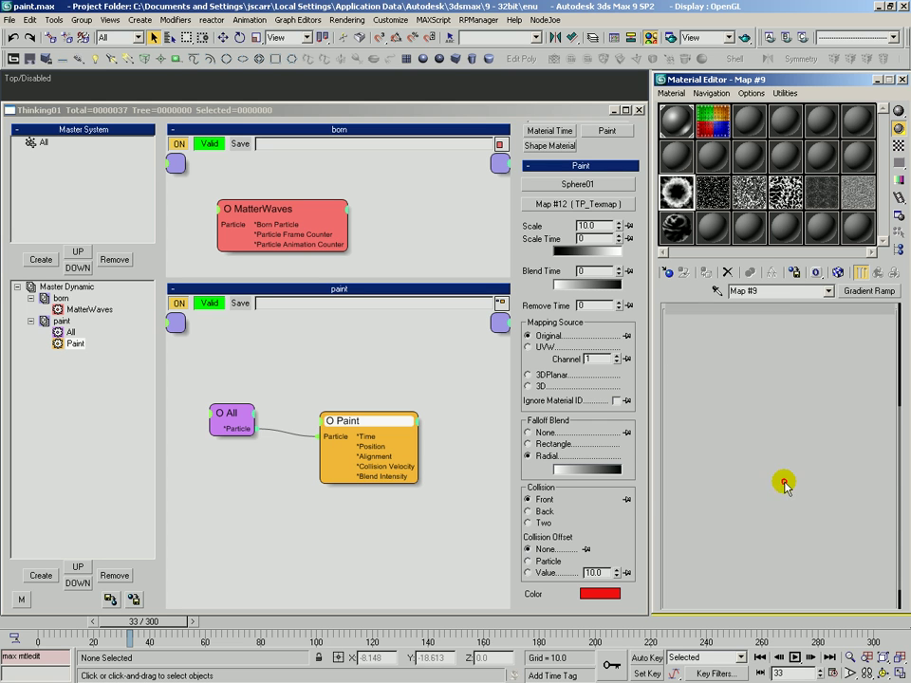
scroll(726, 392, up, 2)
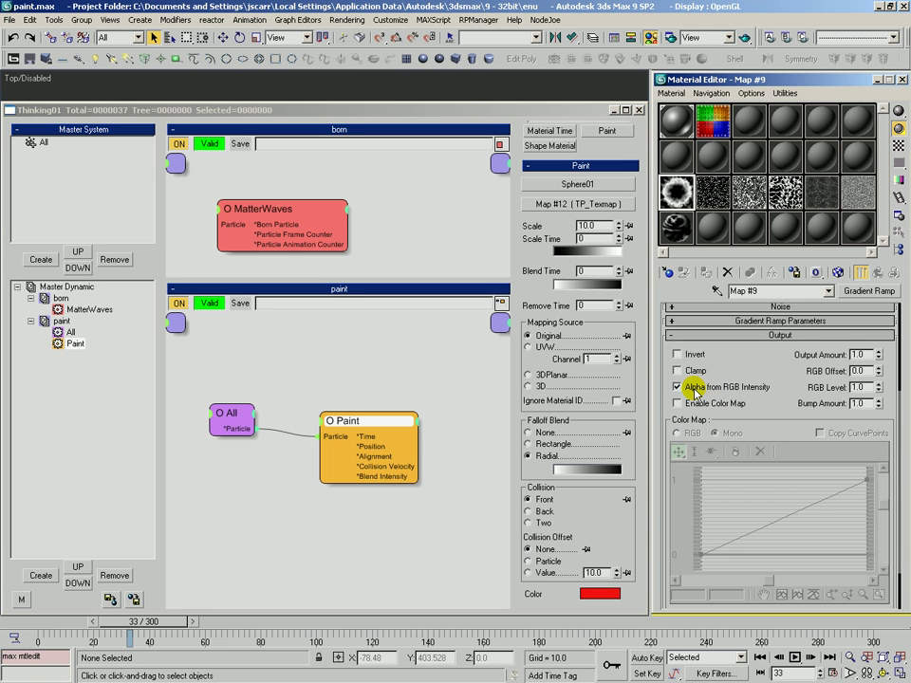
drag(769, 354, 690, 452)
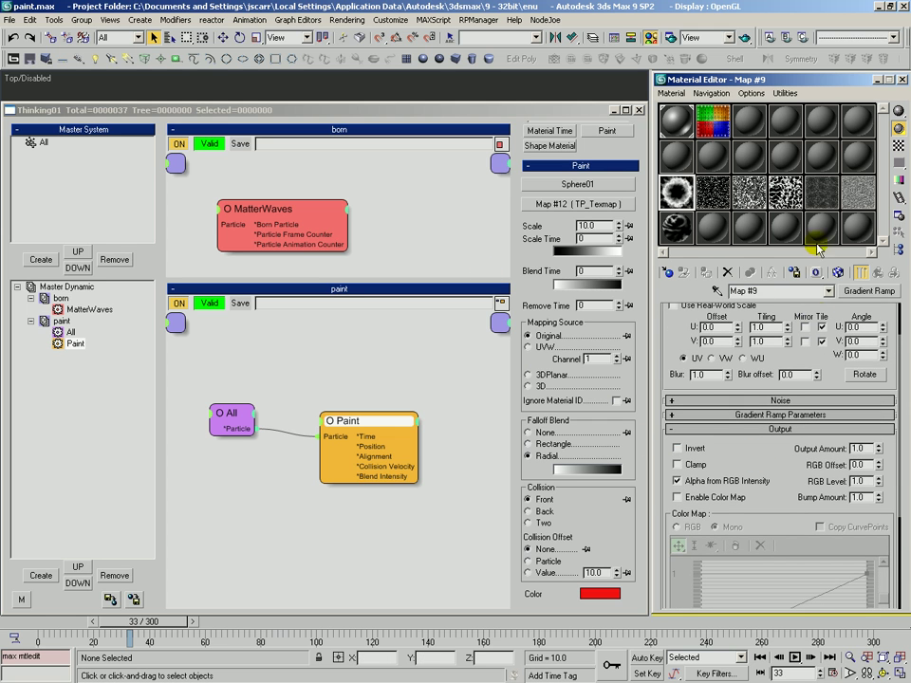
drag(677, 319, 678, 362)
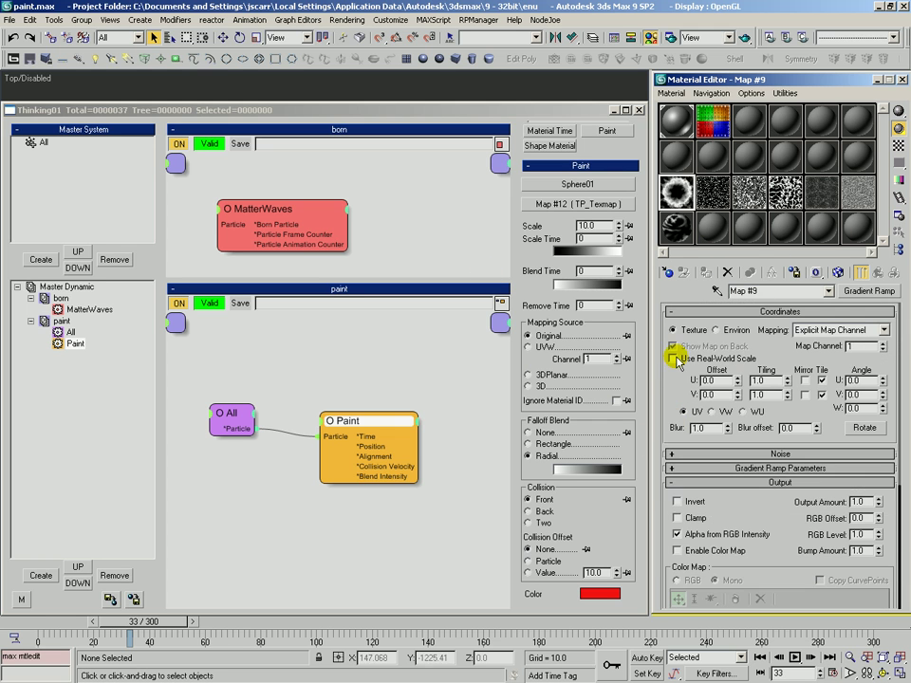
click(697, 135)
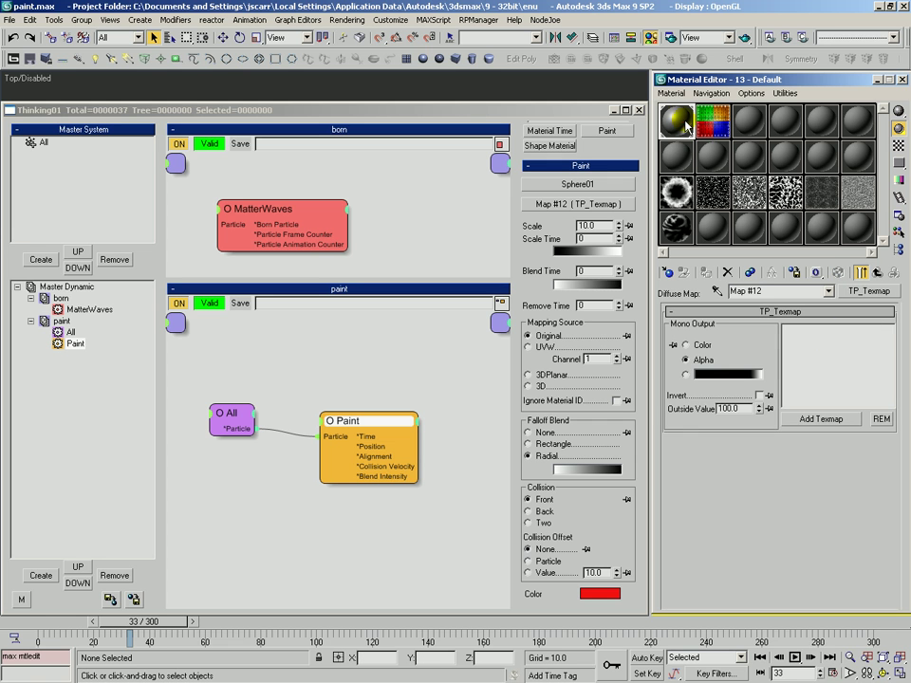
Pick Gradient Ramp Map #9 from the Material Editor's maps as a new TP_Texmap texmap.
mouse_move(788, 80)
mouse_down()
mouse_move(812, 257)
mouse_move(793, 141)
mouse_move(801, 86)
mouse_up()
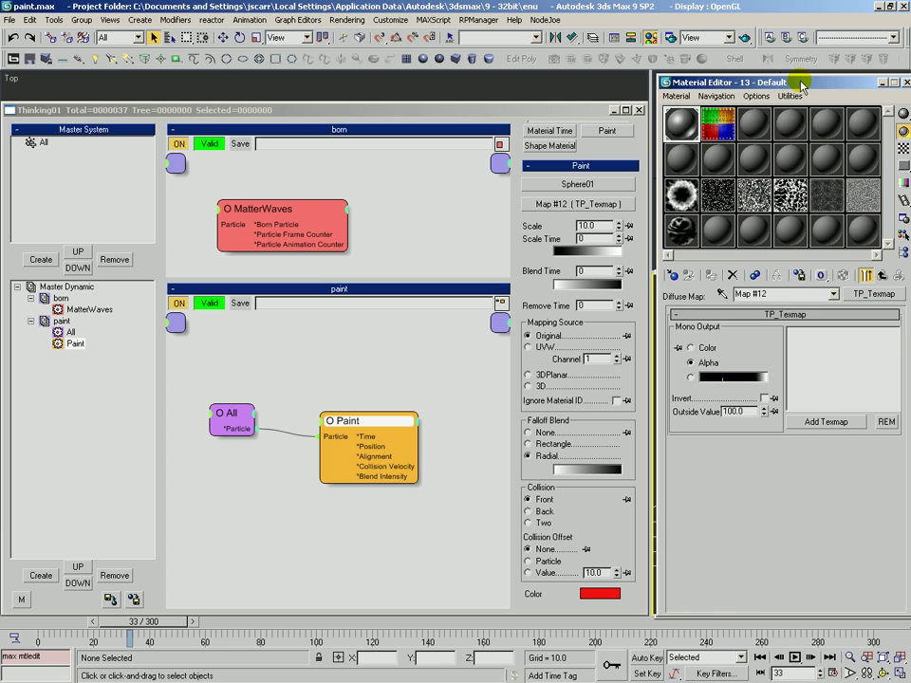
click(814, 346)
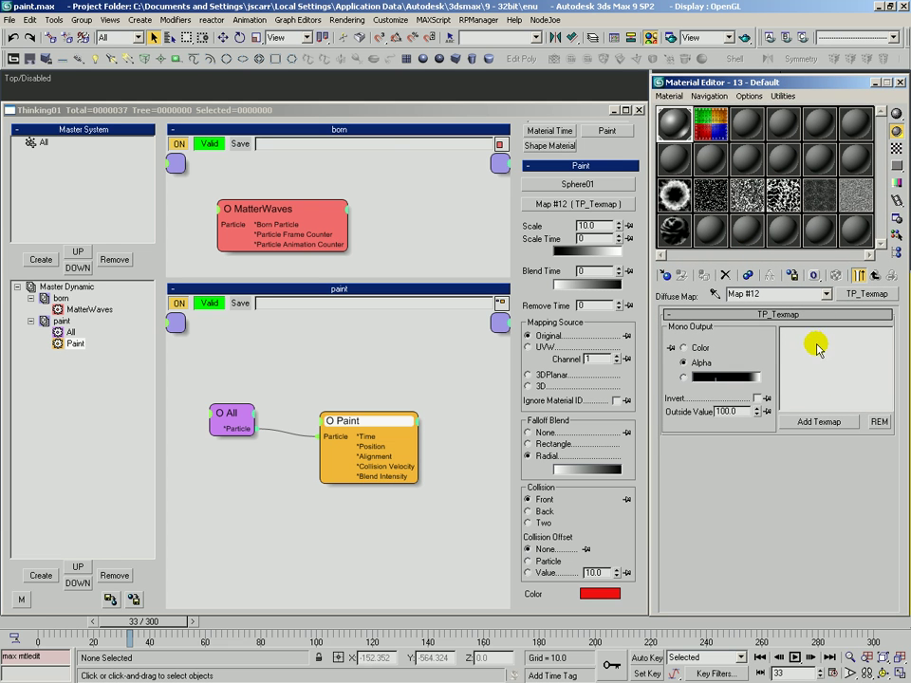
click(819, 423)
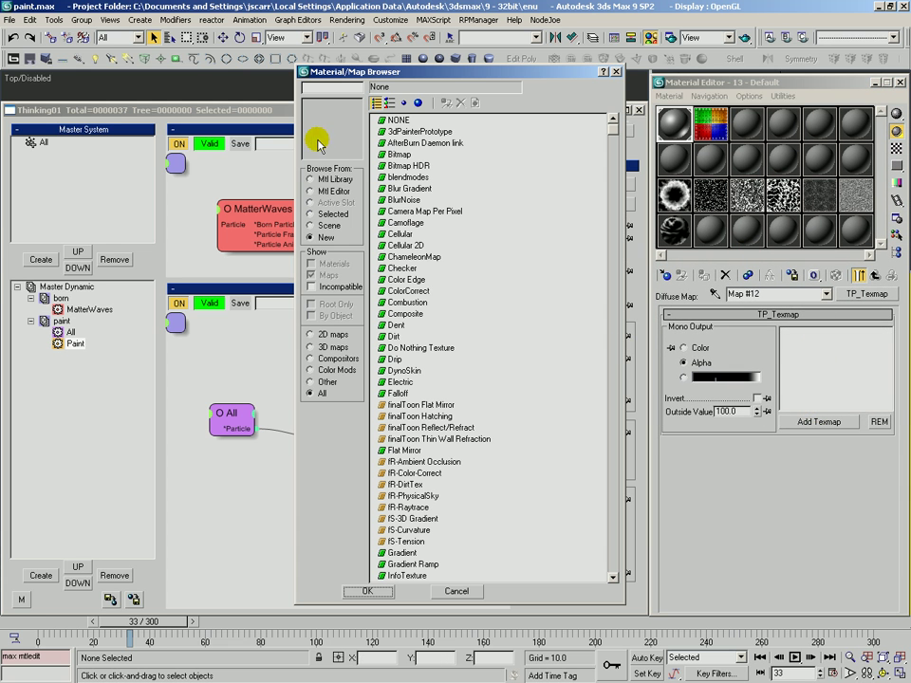
click(312, 191)
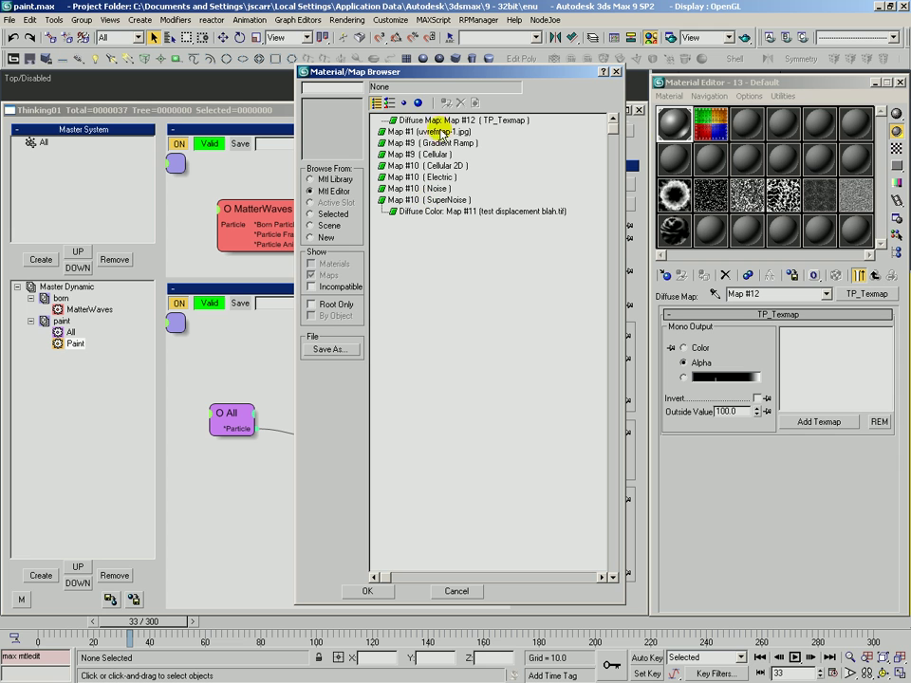
click(389, 102)
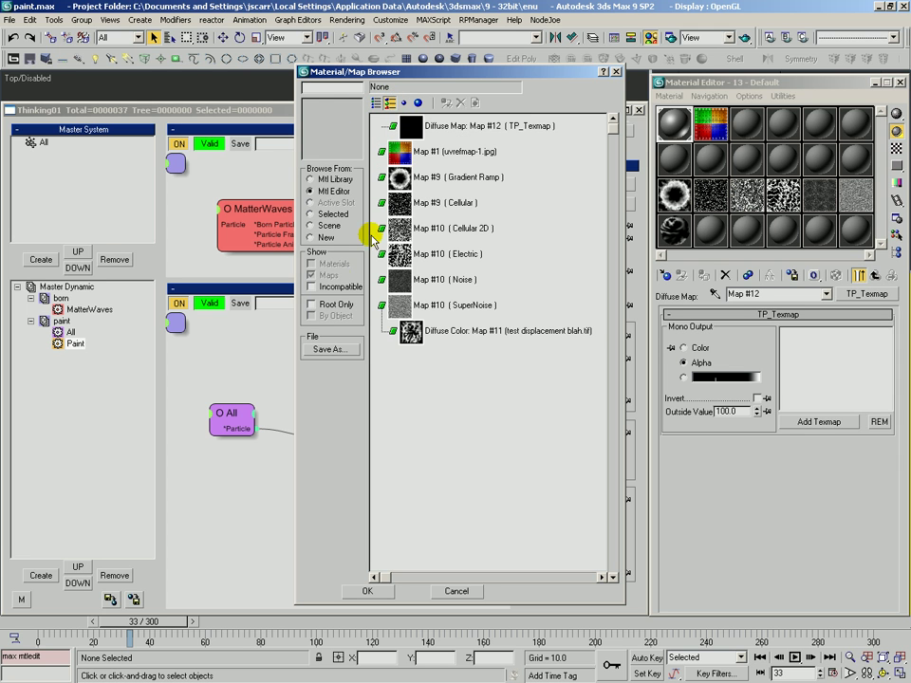
click(439, 178)
double_click(440, 179)
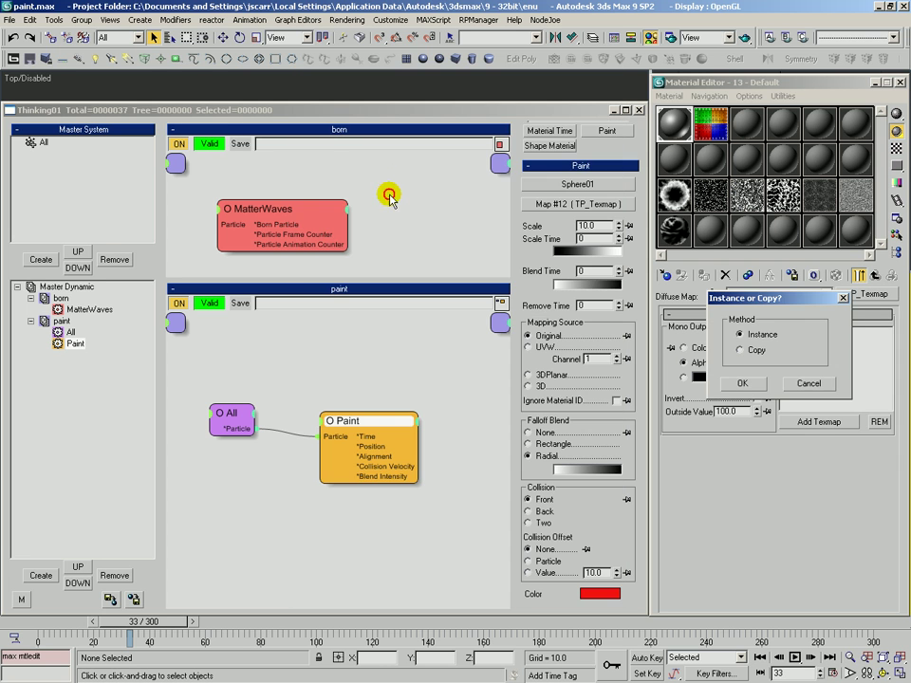
Add Map #9 as an instance and inspect the Gradient Ramp's Output settings.
click(755, 385)
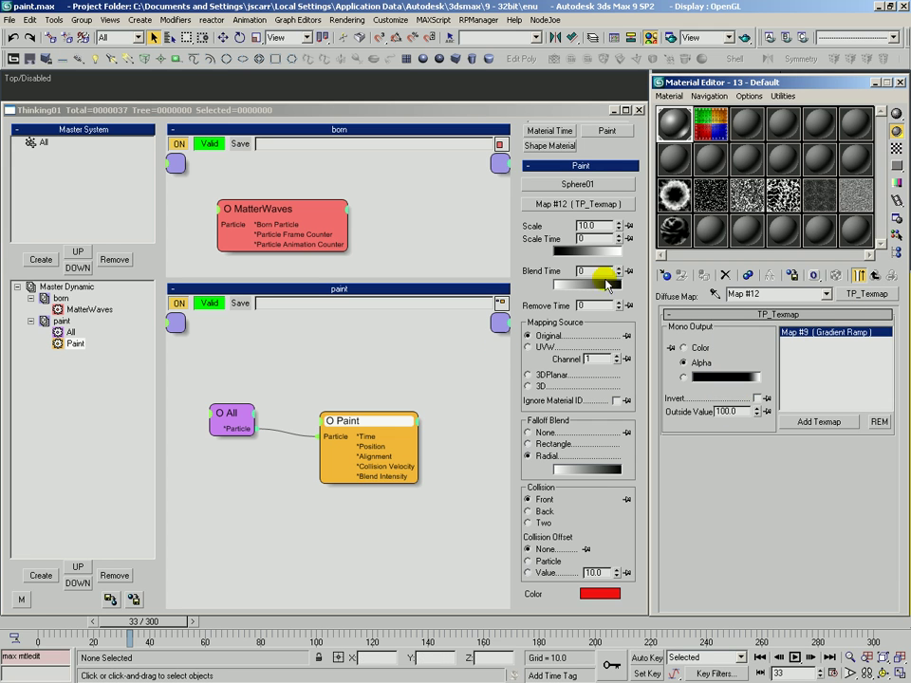
double_click(809, 333)
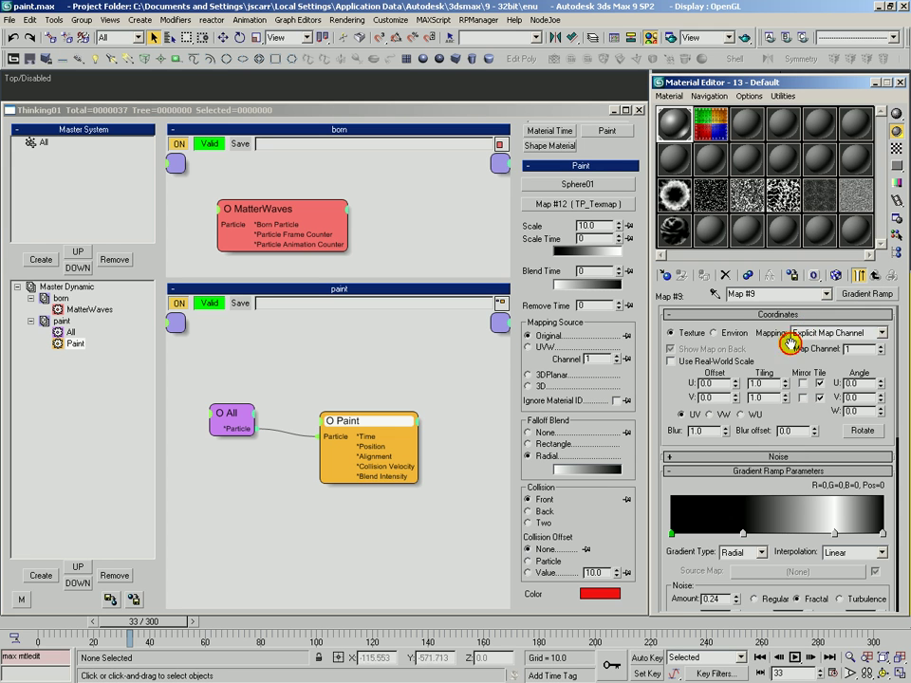
scroll(680, 380, down, 3)
drag(681, 353, 733, 389)
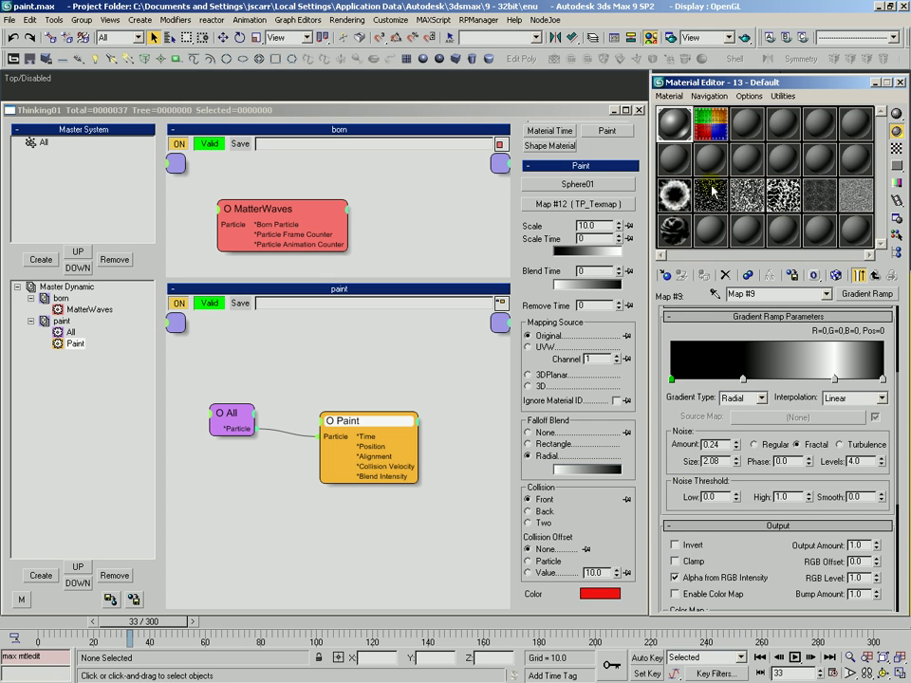
drag(686, 423, 722, 365)
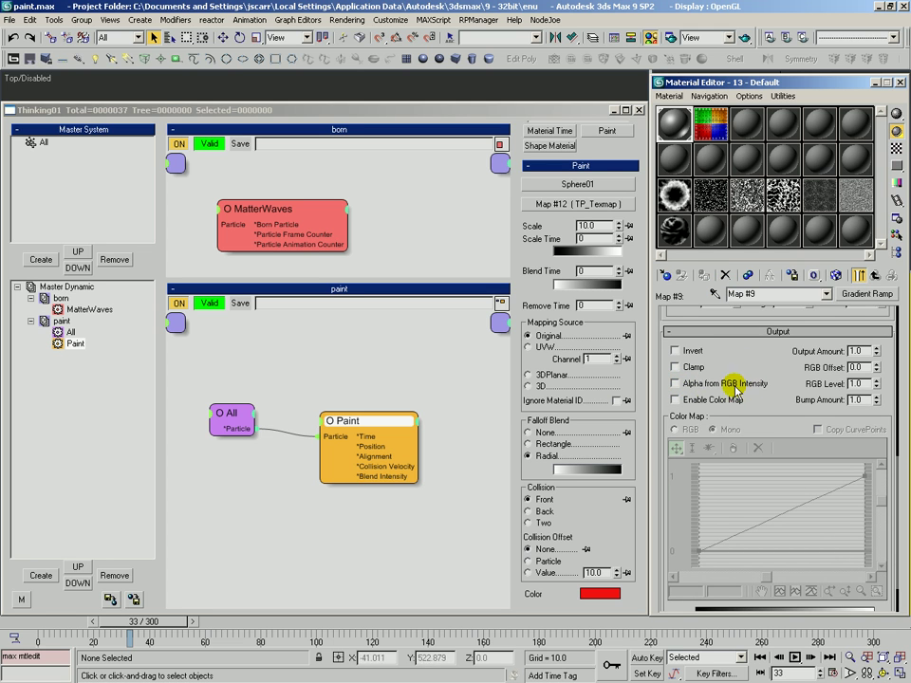
scroll(740, 389, up, 5)
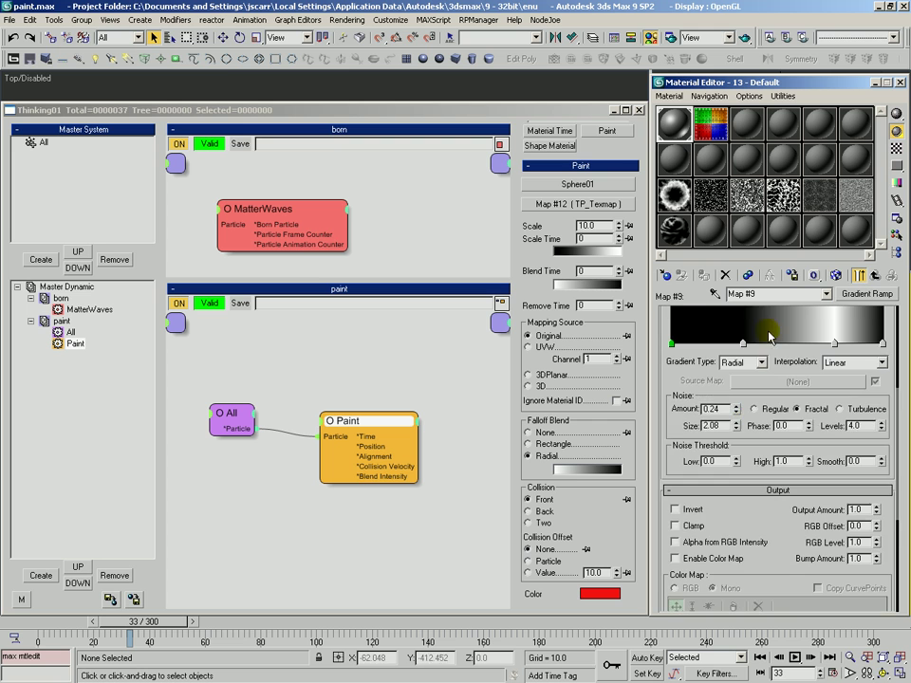
click(868, 274)
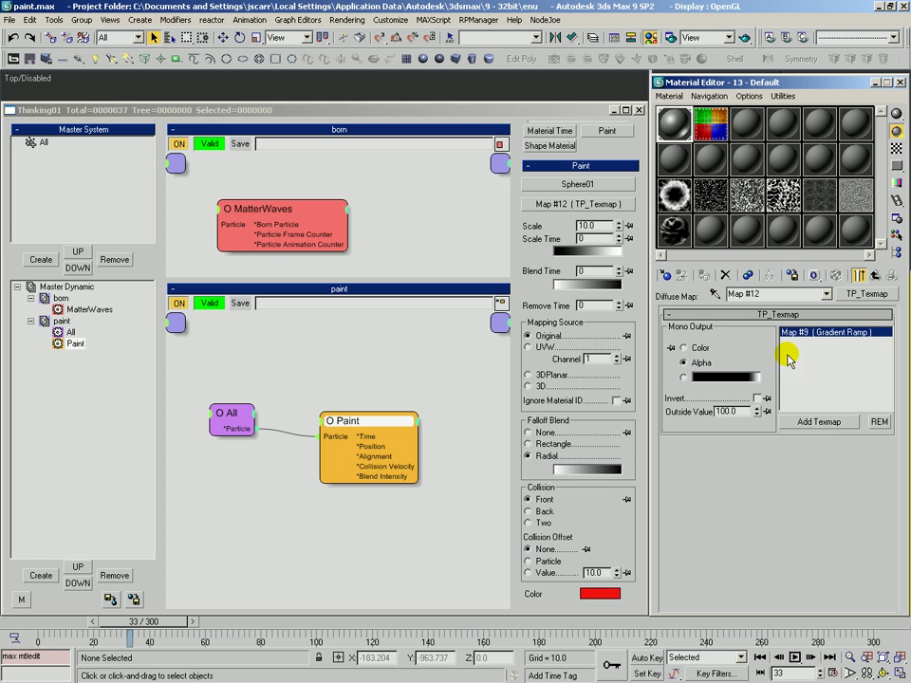
Turn off Alpha from RGB Intensity on the Gradient Ramp and return to 13 - Default's maps.
double_click(828, 334)
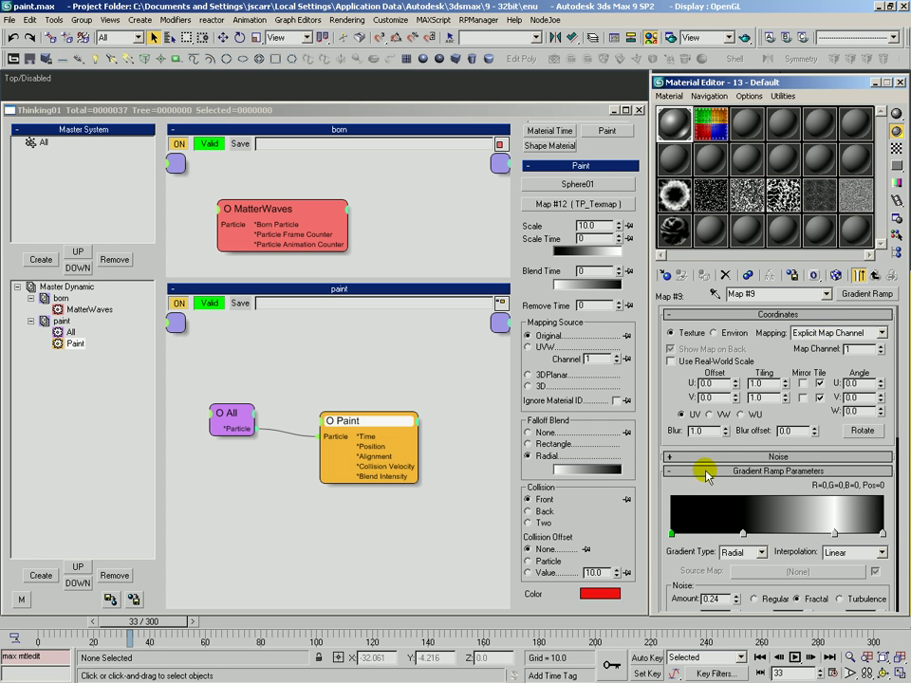
drag(684, 455, 677, 359)
scroll(854, 418, down, 5)
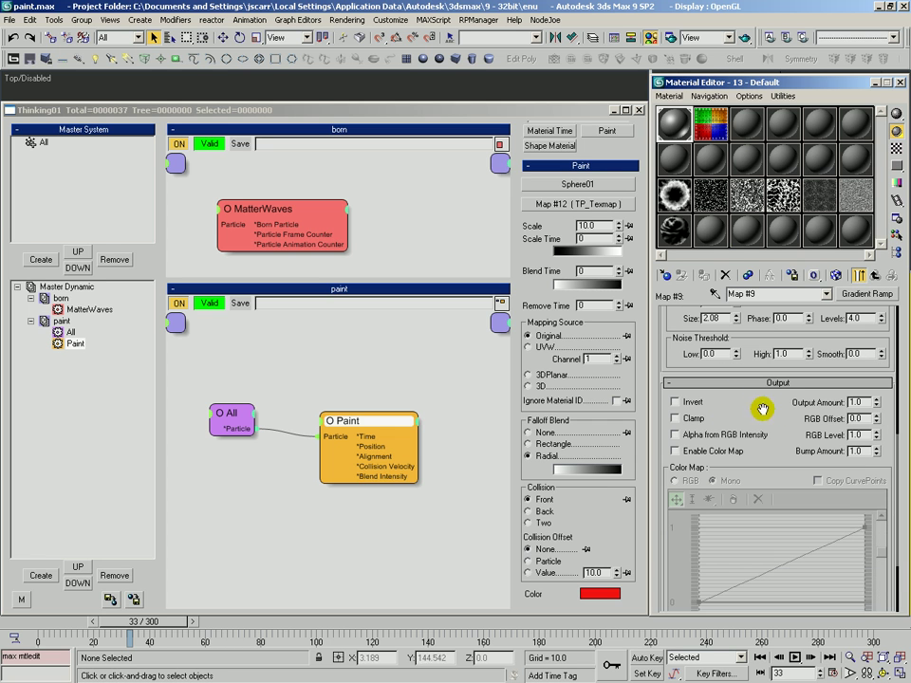
scroll(808, 375, down, 2)
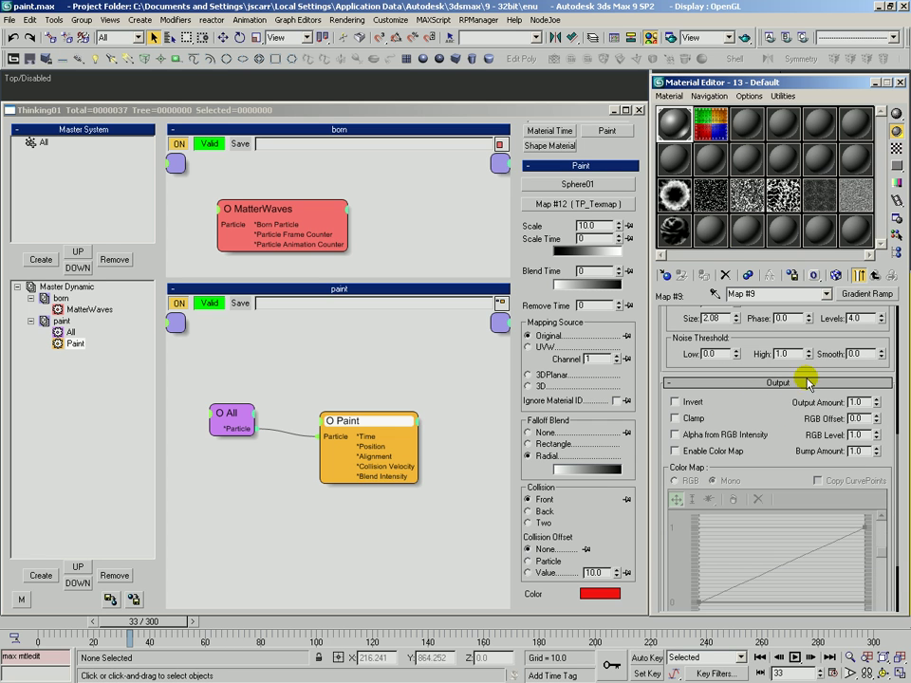
click(872, 276)
click(875, 277)
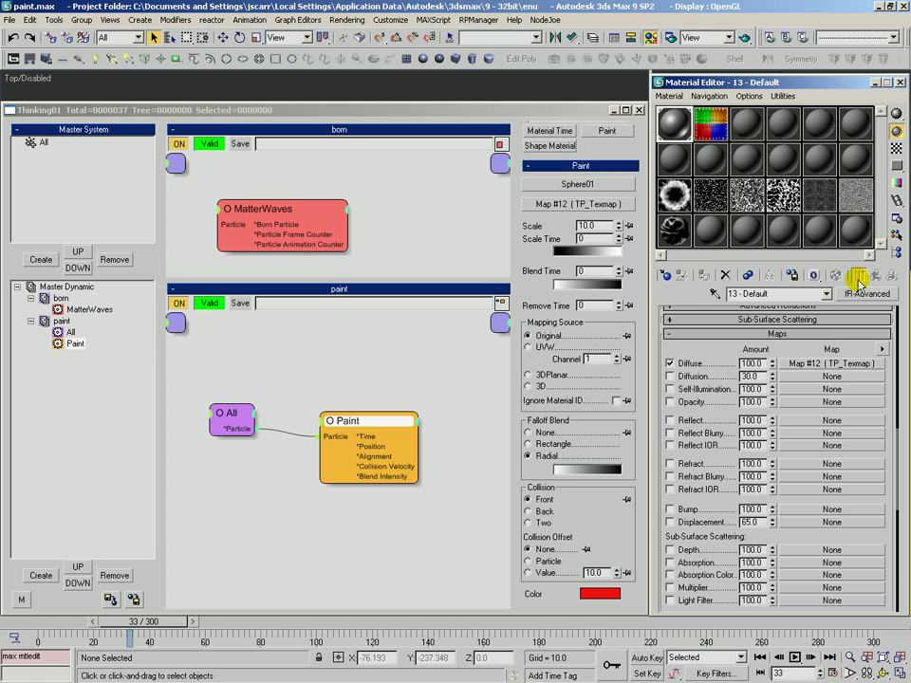